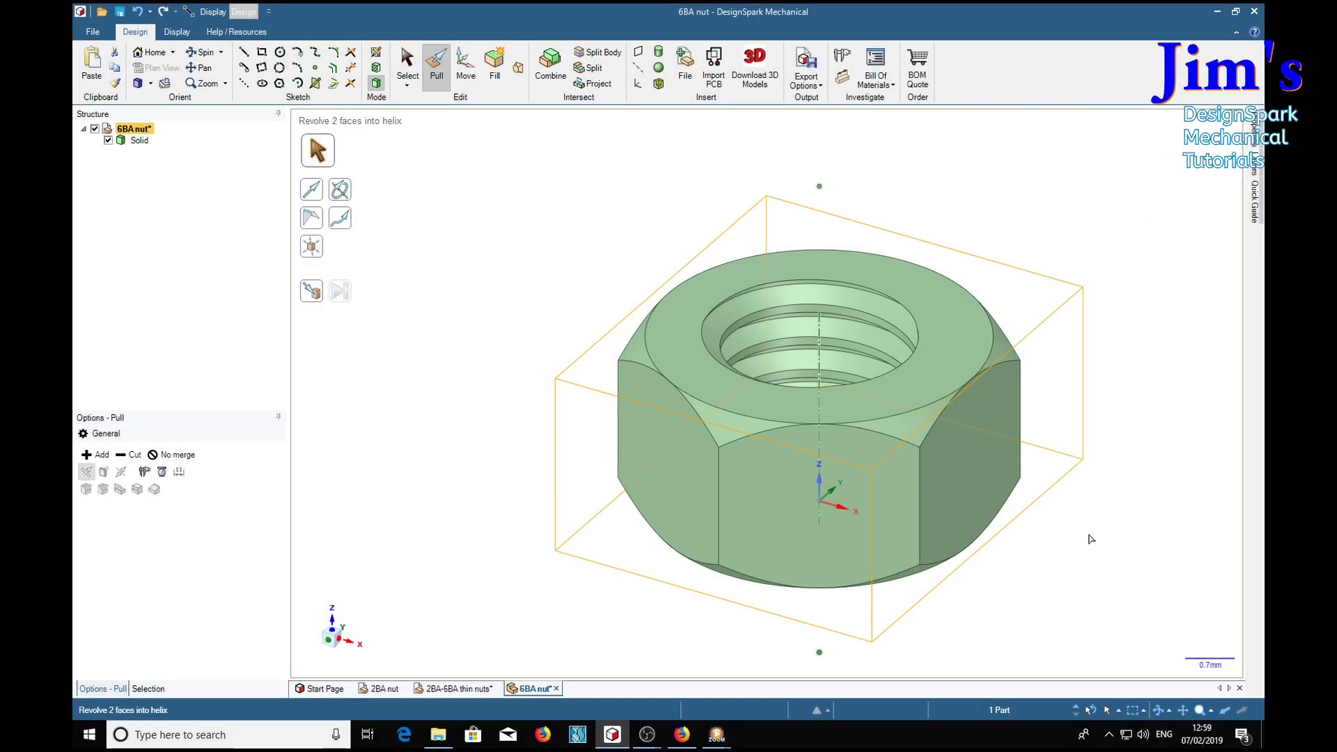
# Zoom out, deselect, and pan so the threaded nut sits at the upper left
pyautogui.scroll(-2, 1097, 541)
pyautogui.scroll(-2, 1103, 542)
pyautogui.scroll(-2, 1103, 541)
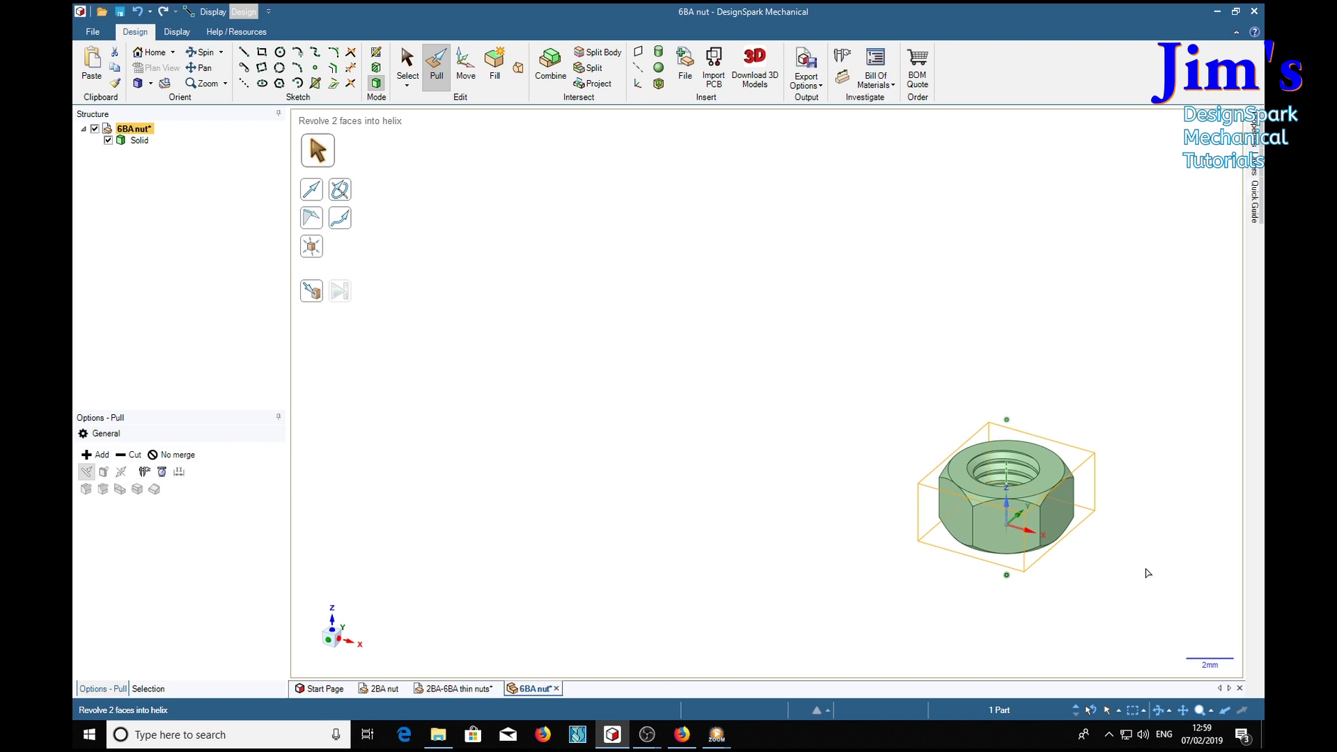
pyautogui.click(1131, 577)
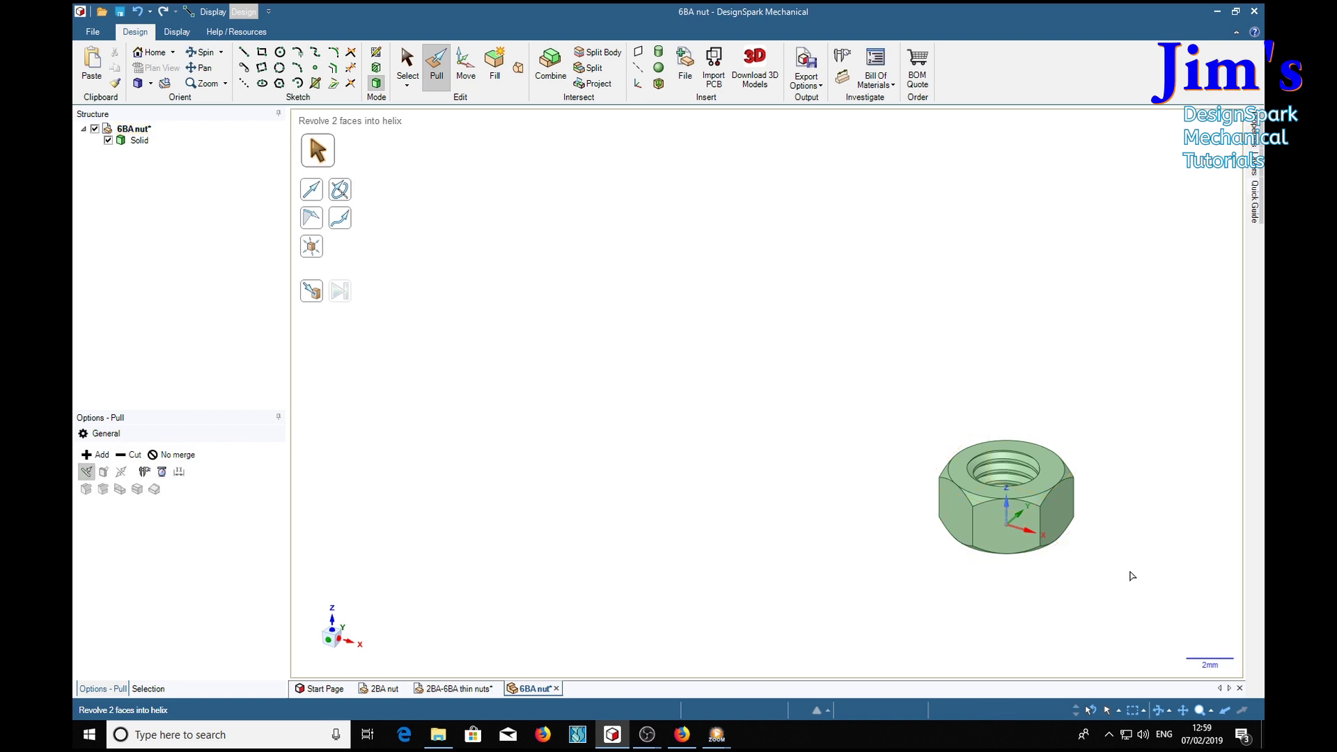
pyautogui.moveTo(1131, 576)
pyautogui.keyDown('shift'); pyautogui.mouseDown(button='middle')
pyautogui.moveTo(845, 466)
pyautogui.moveTo(714, 466)
pyautogui.moveTo(633, 436)
pyautogui.moveTo(572, 456)
pyautogui.moveTo(576, 443)
pyautogui.mouseUp(button='middle'); pyautogui.keyUp('shift')
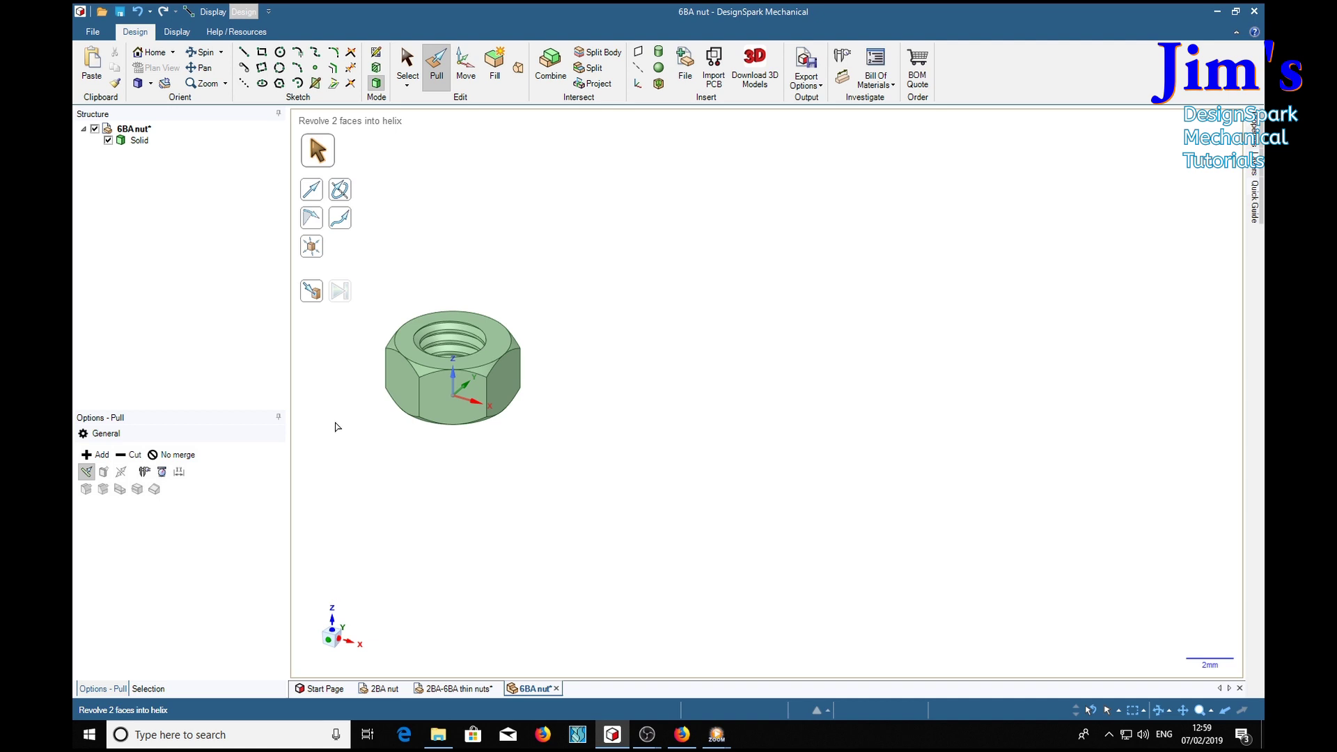
# Rename the Solid body in the Structure tree to '6BA'
pyautogui.click(140, 141)
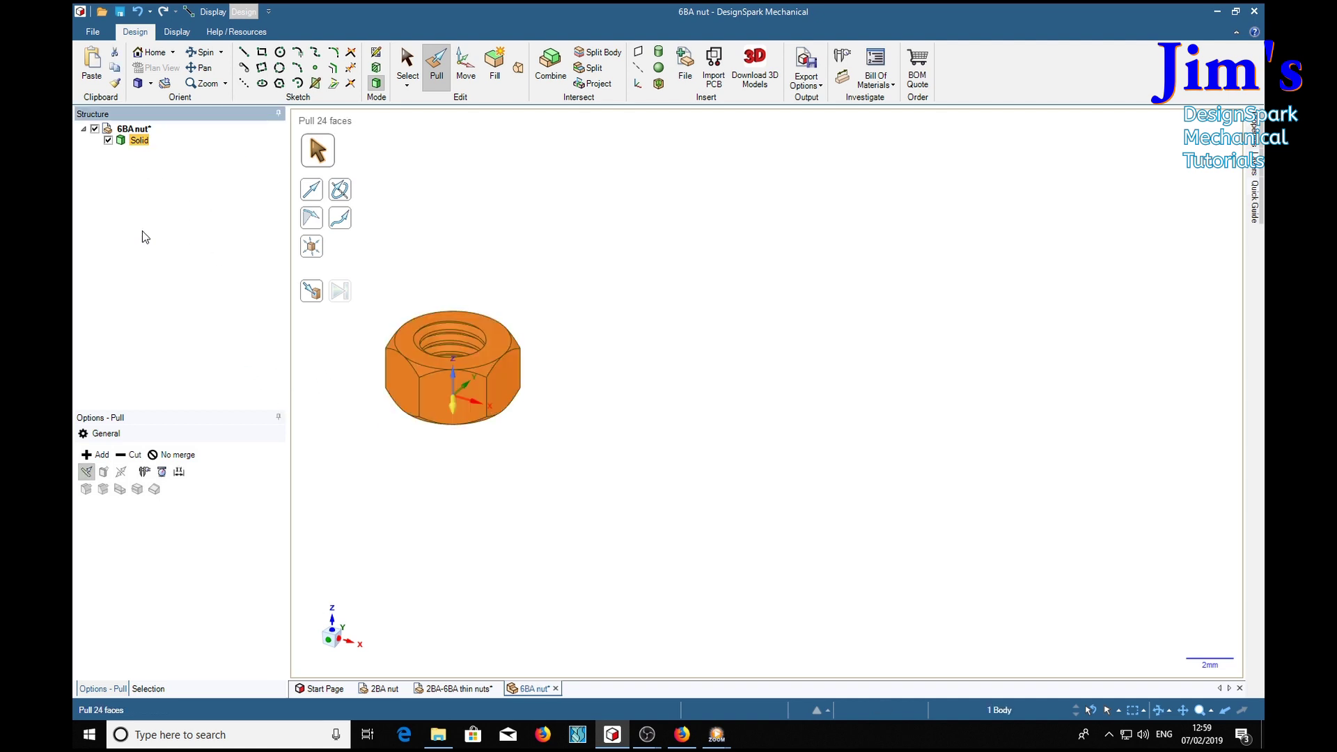
pyautogui.rightClick(140, 141)
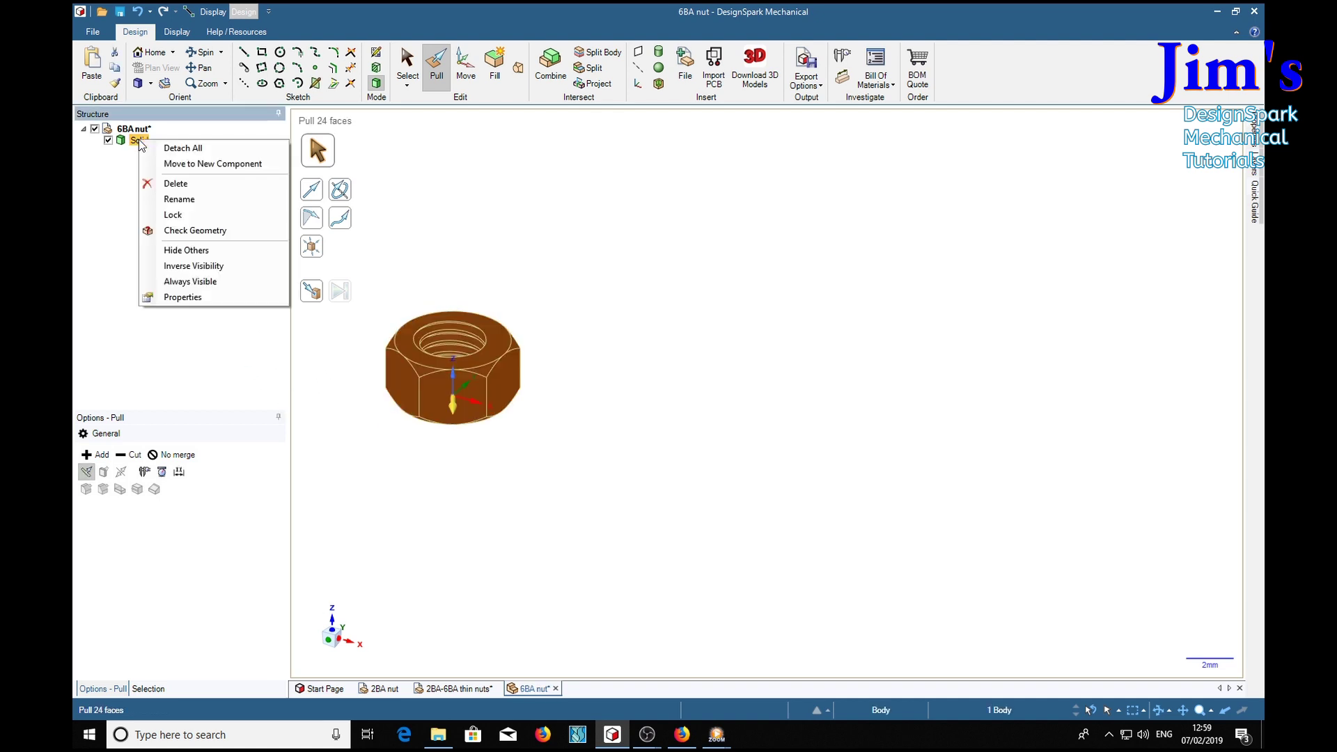
pyautogui.click(179, 199)
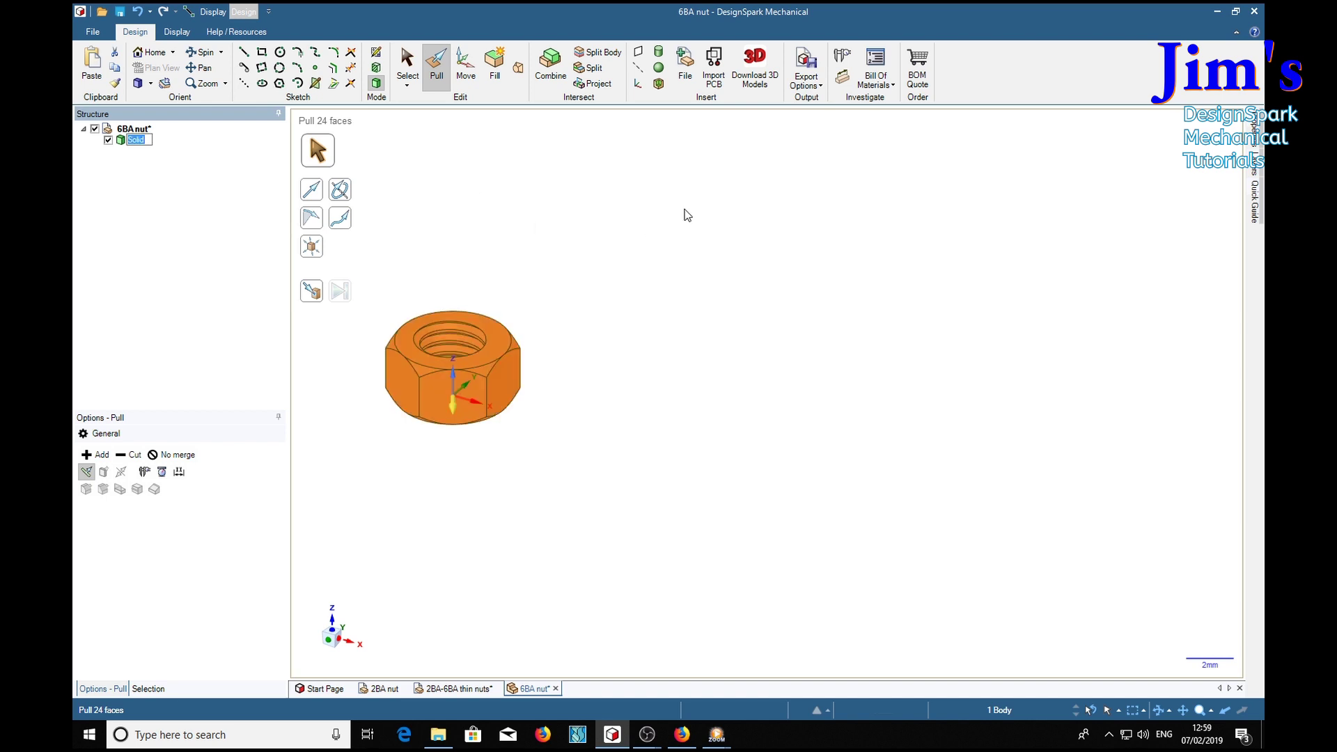
pyautogui.write('6')
pyautogui.write('BA')
pyautogui.press('Return')
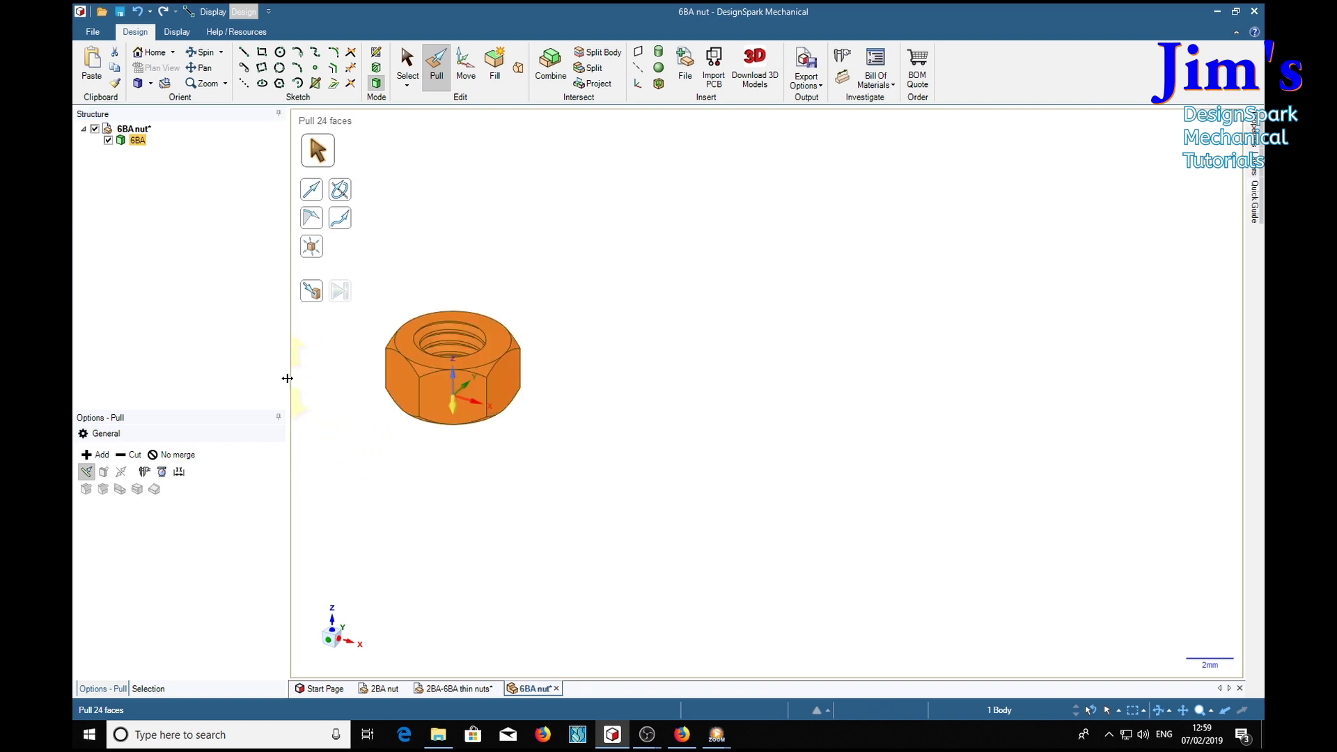
# Copy the nut 7.9 mm to the right with Move and name the copy '5BA'
pyautogui.click(465, 72)
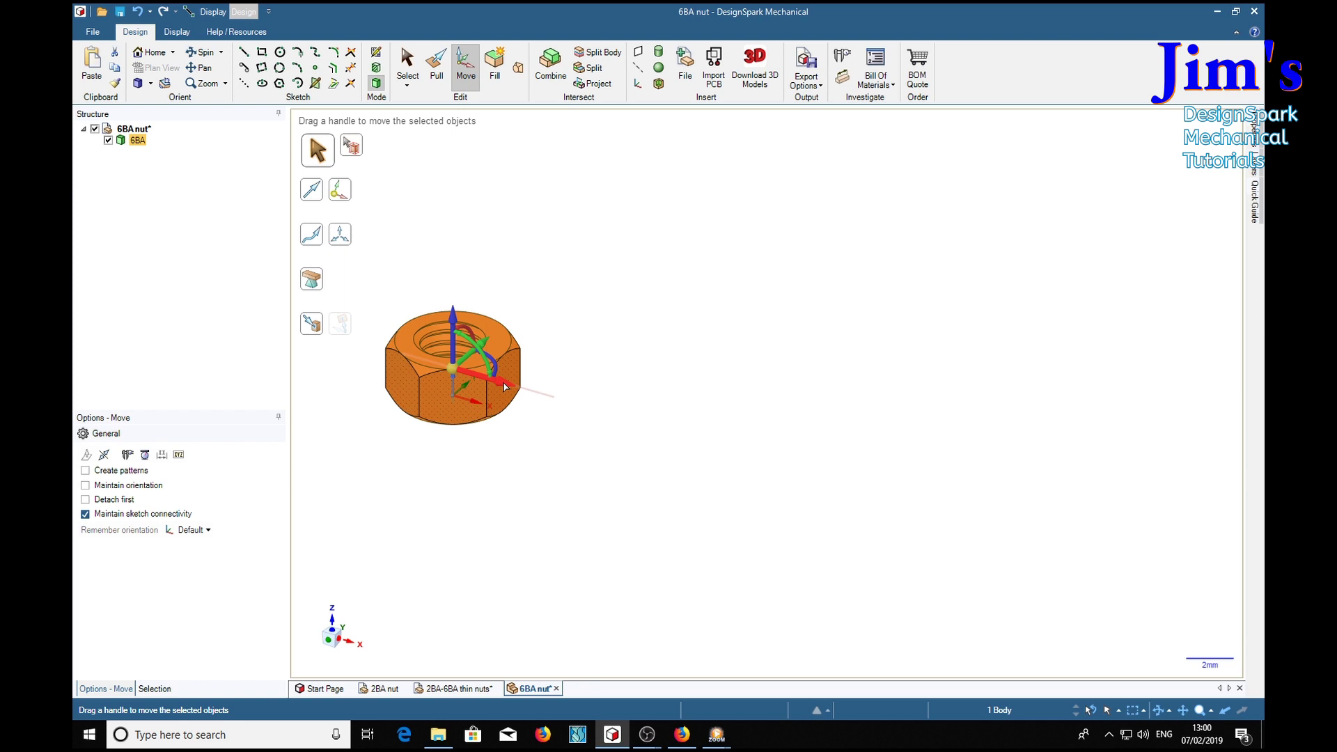
pyautogui.keyDown('ctrl'); pyautogui.moveTo(504, 383); pyautogui.dragTo(668, 435); pyautogui.keyUp('ctrl')
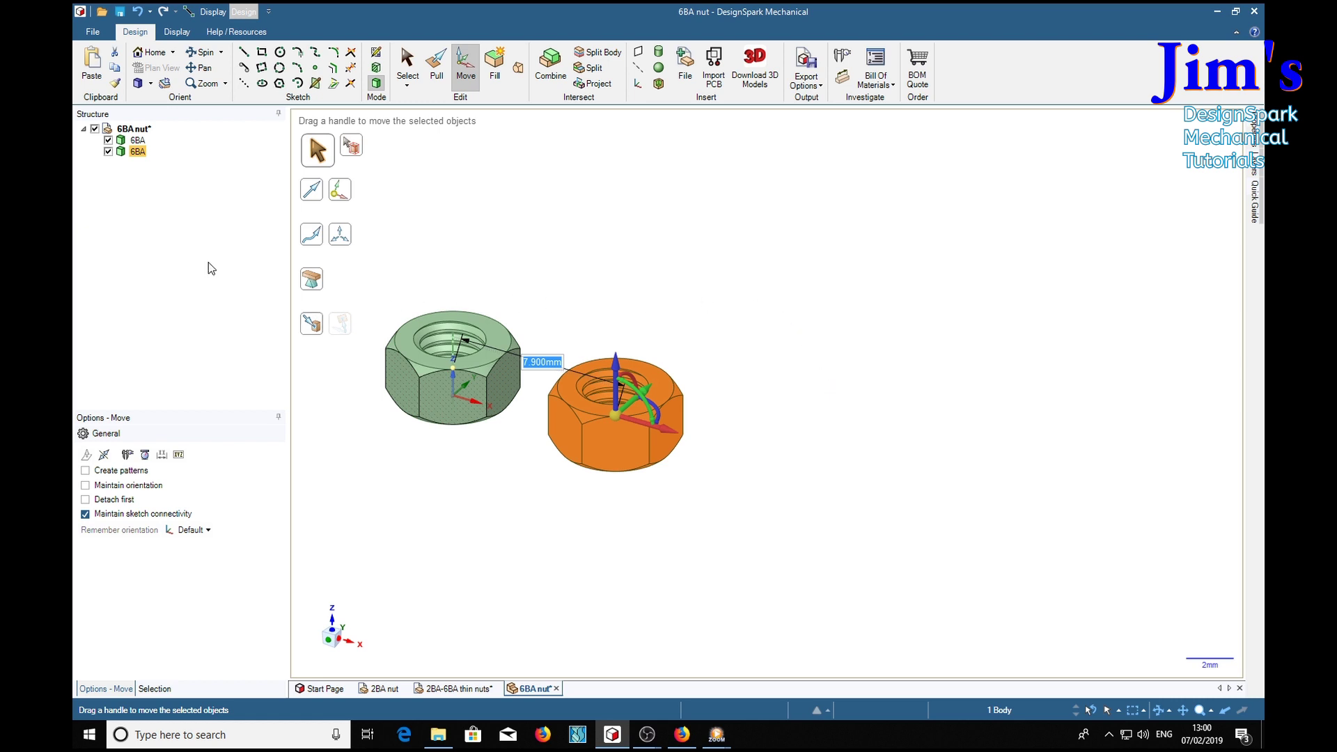
pyautogui.rightClick(139, 152)
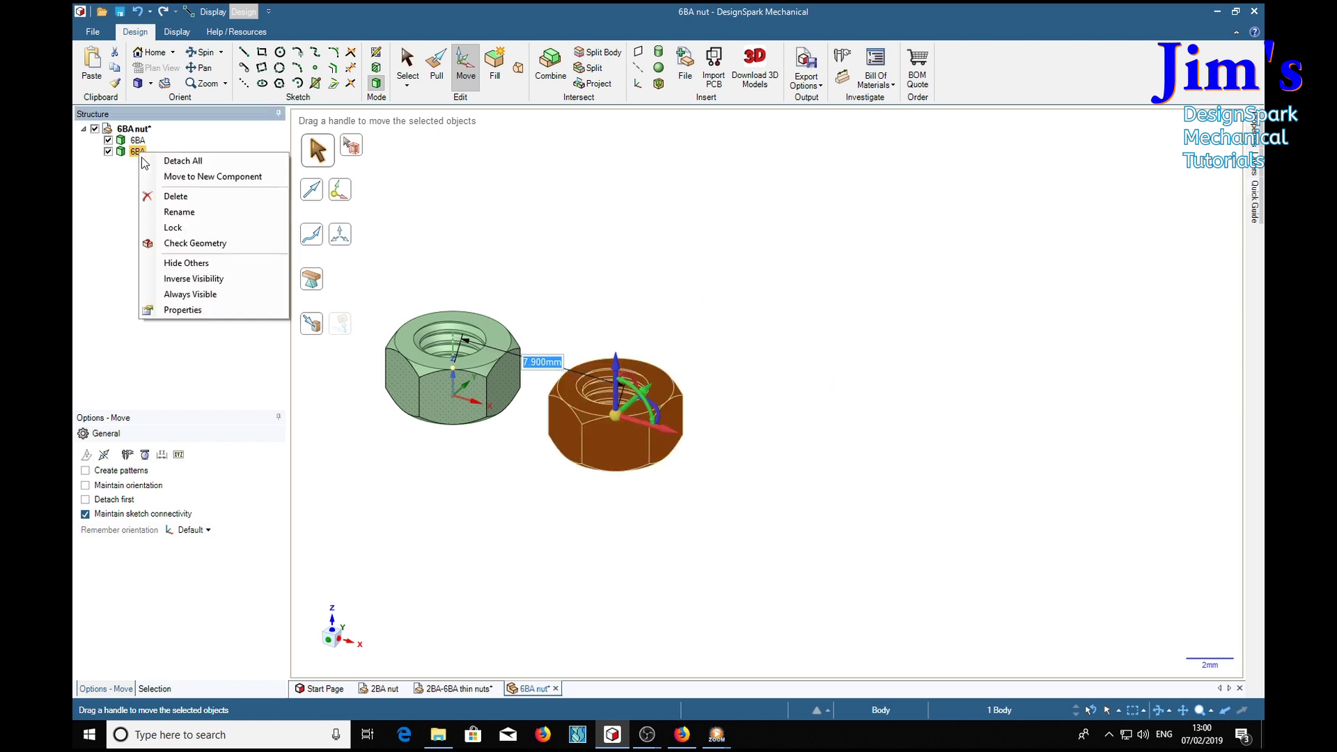
pyautogui.click(179, 212)
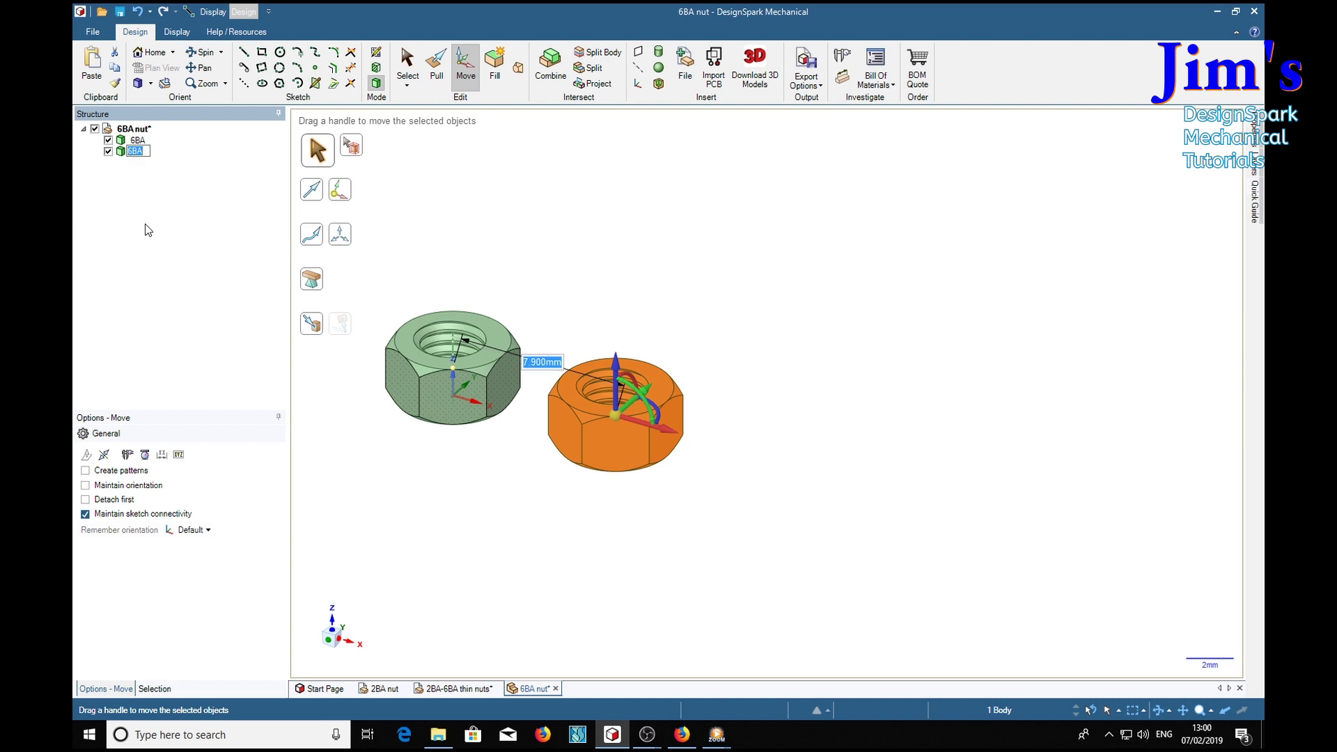
pyautogui.write('5BA')
pyautogui.press('Return')
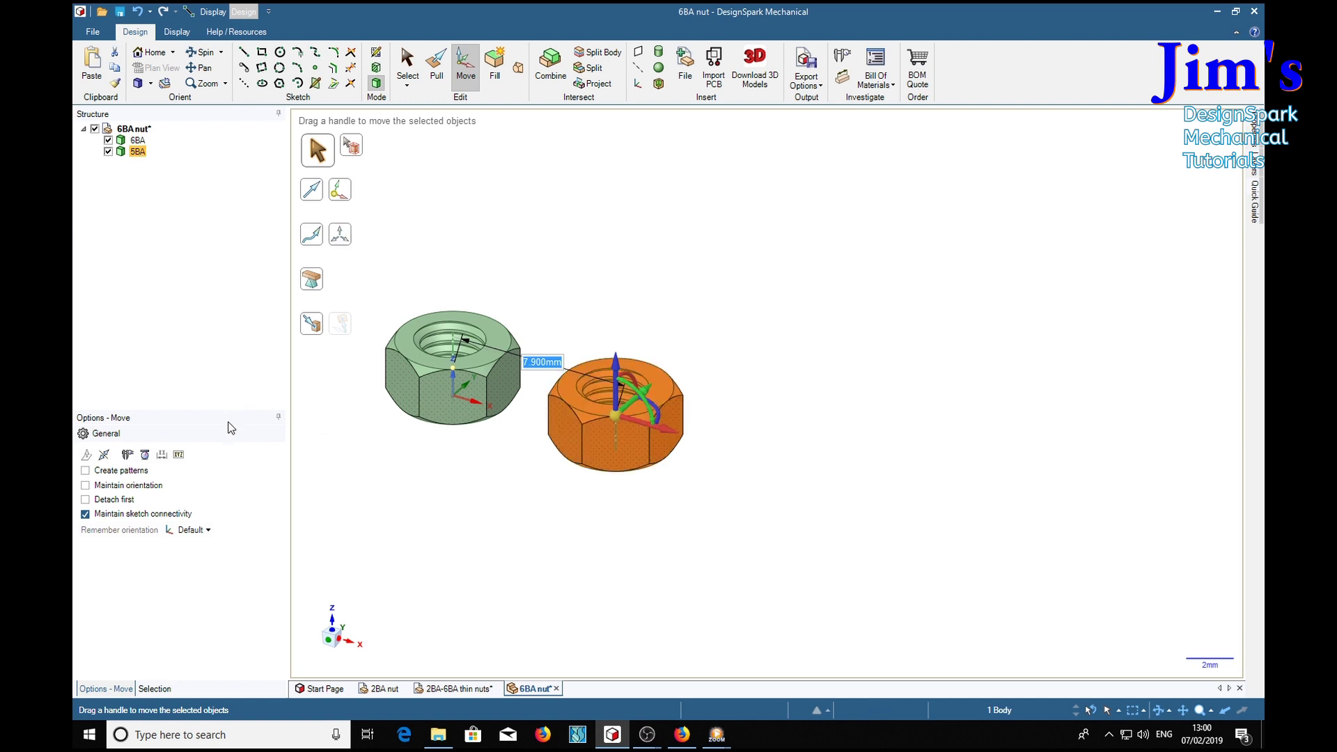
pyautogui.press('p')
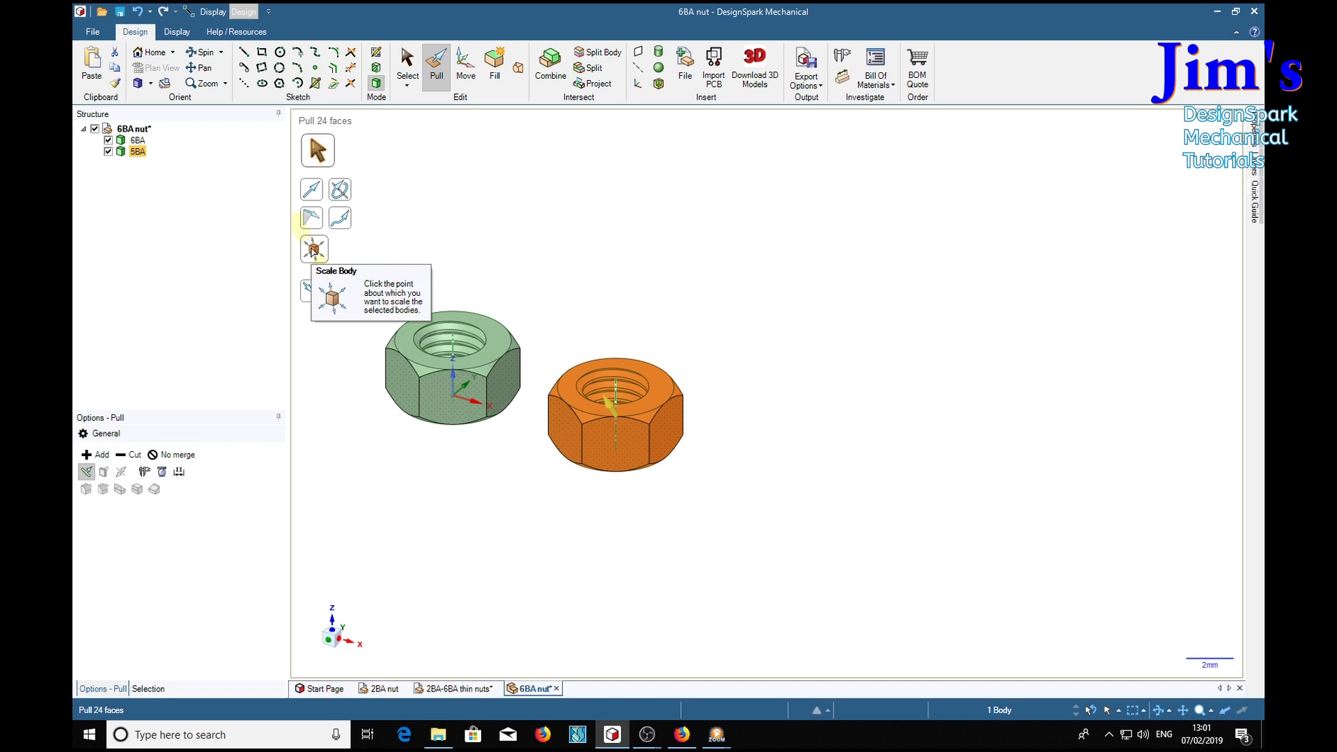
# Scale the 5BA body by .221/.193 about the nut's central axis
pyautogui.click(314, 250)
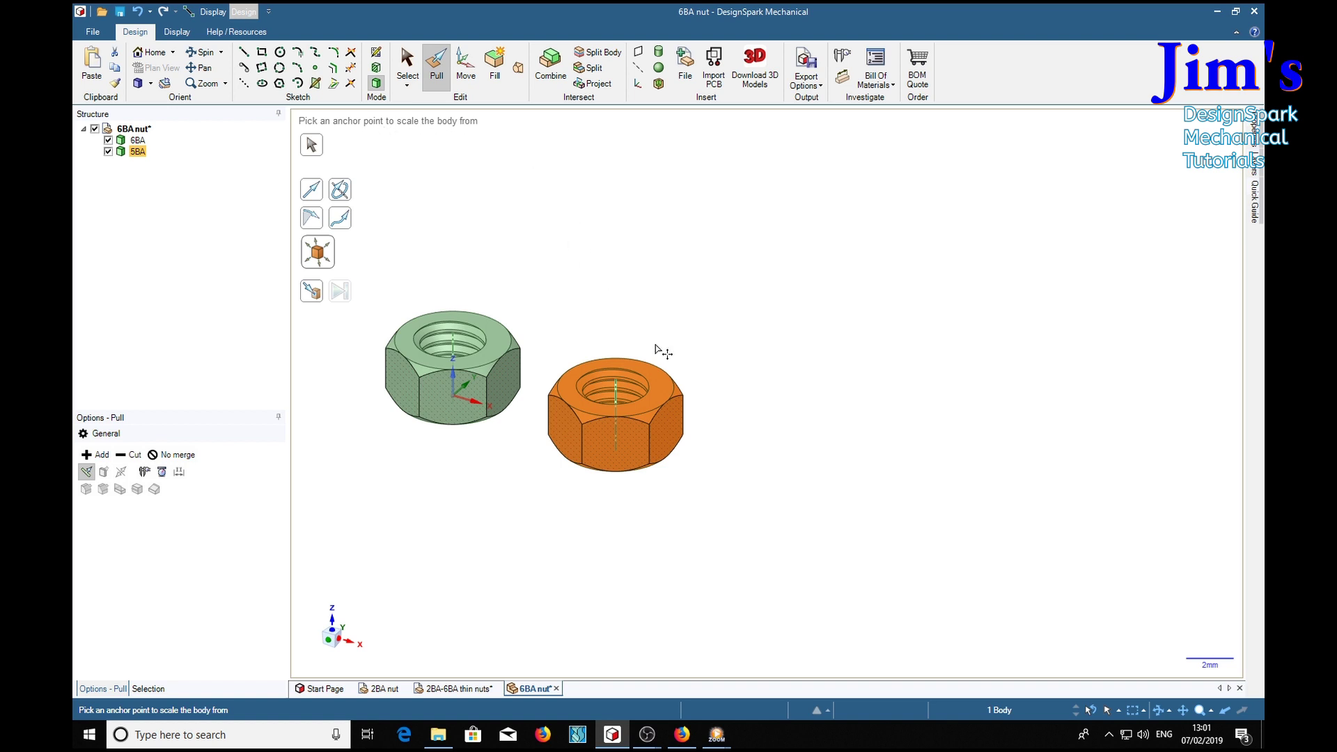
pyautogui.click(548, 397)
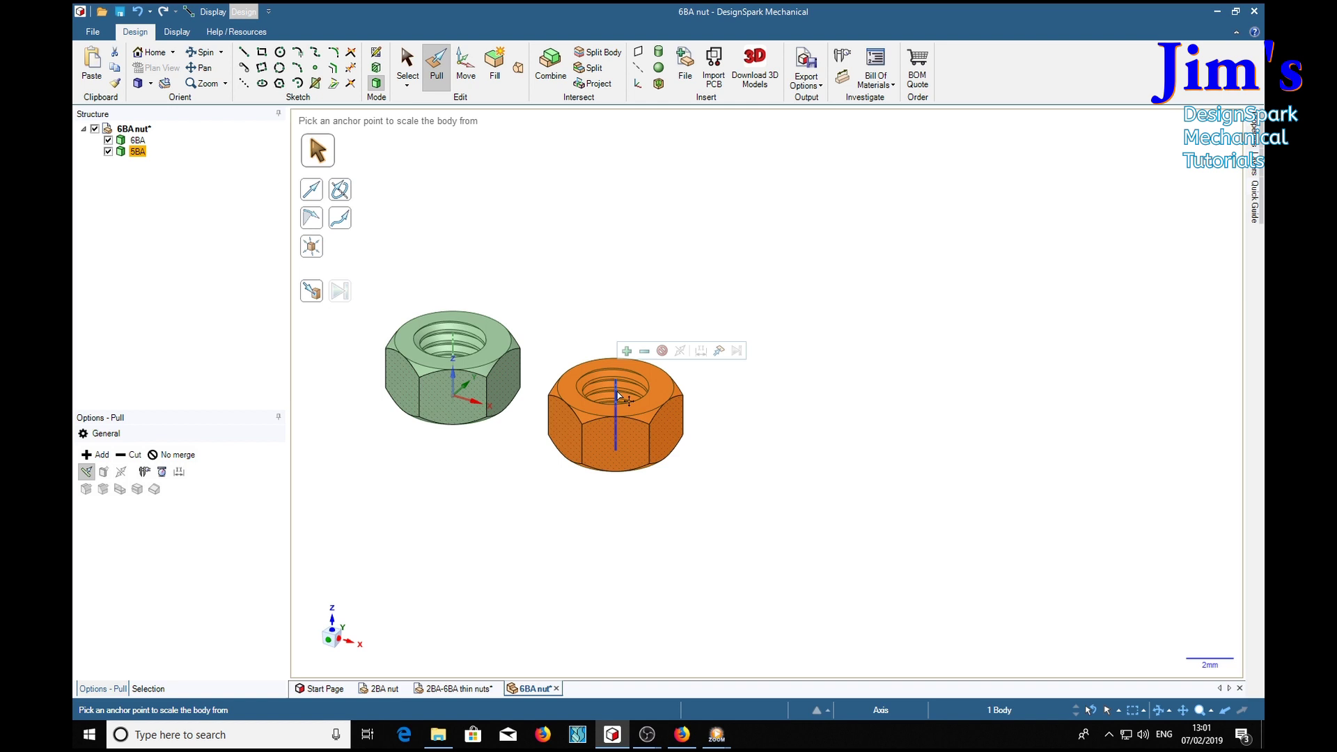
pyautogui.click(617, 396)
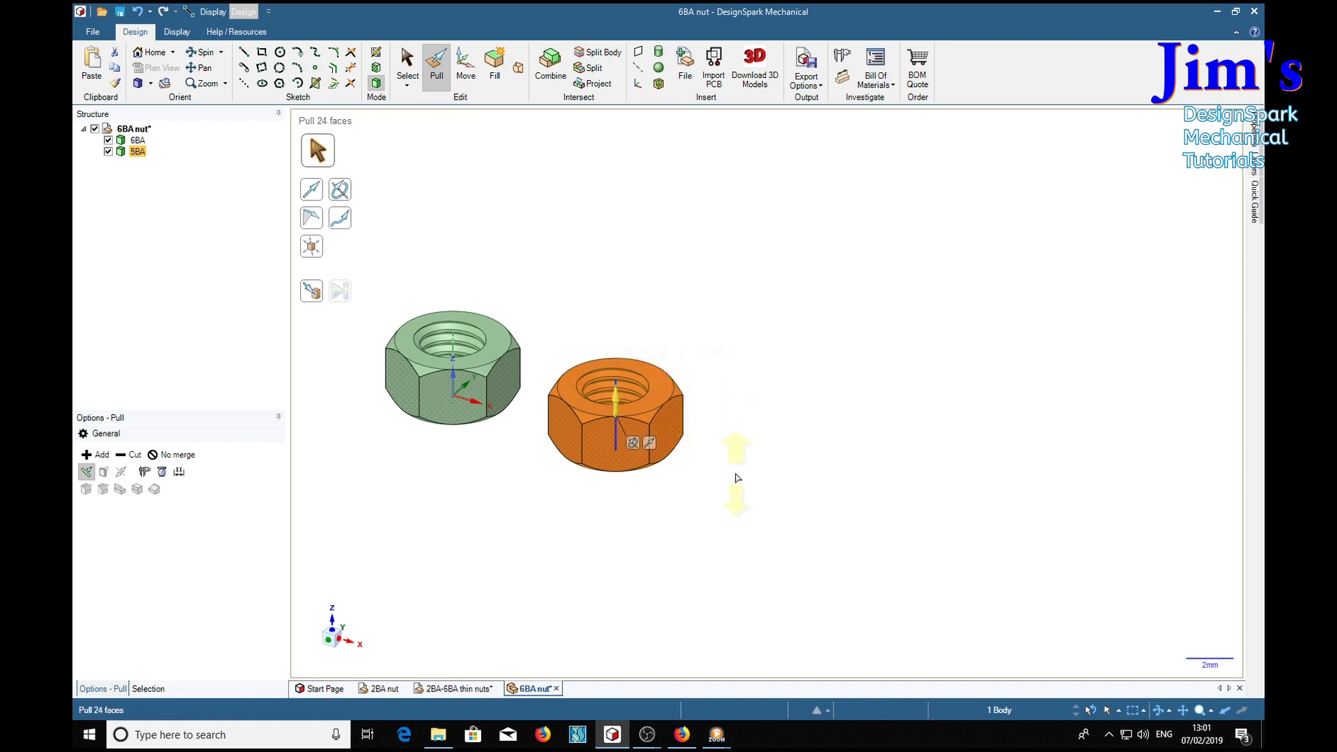
pyautogui.press('space')
pyautogui.write('.221/')
pyautogui.write('.193')
pyautogui.press('Return')
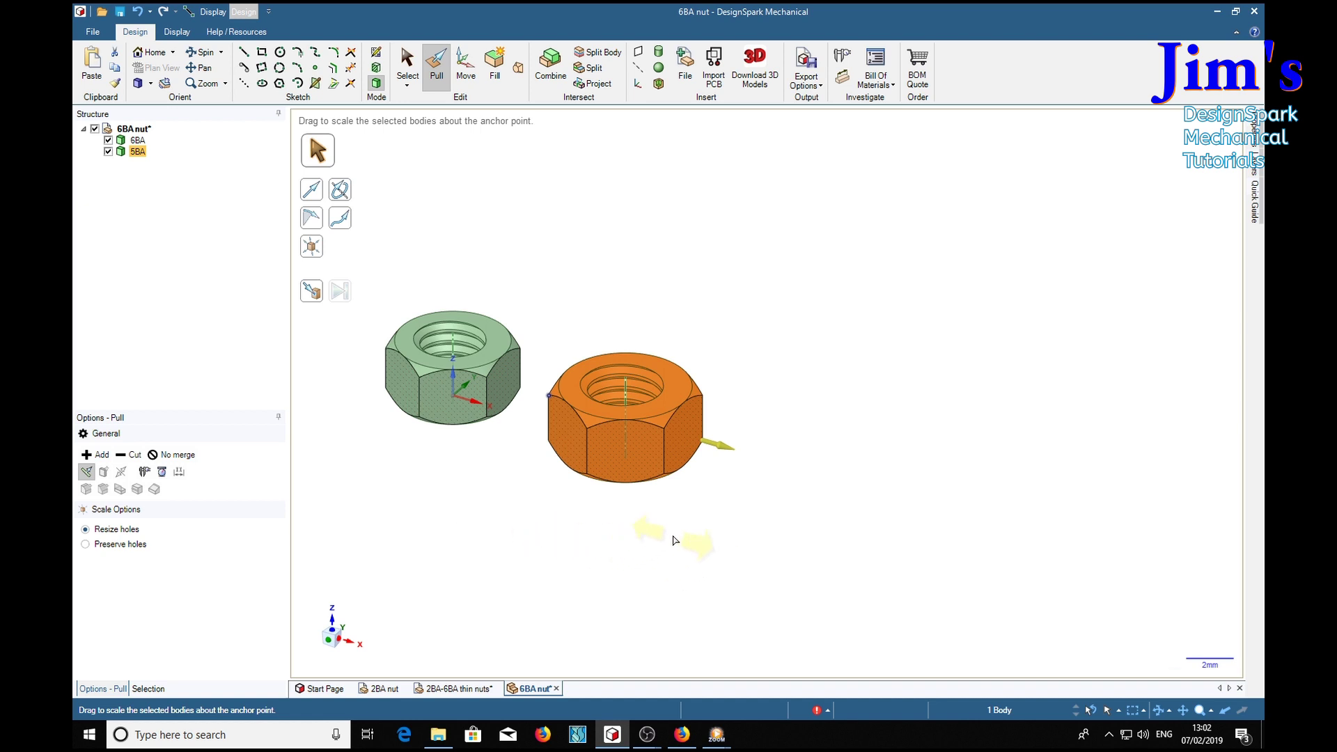
pyautogui.press('Escape')
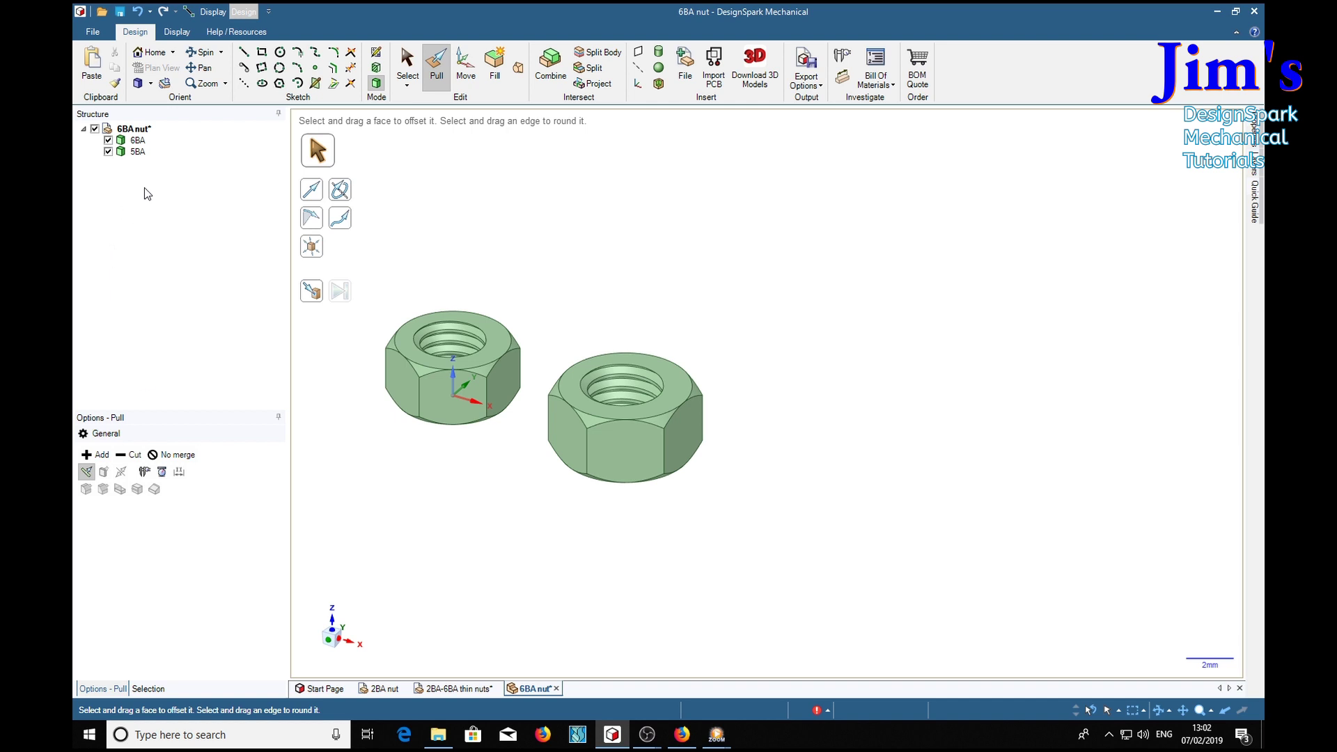
# Copy the 5BA nut about 9.23 mm further right as a third nut
pyautogui.click(139, 153)
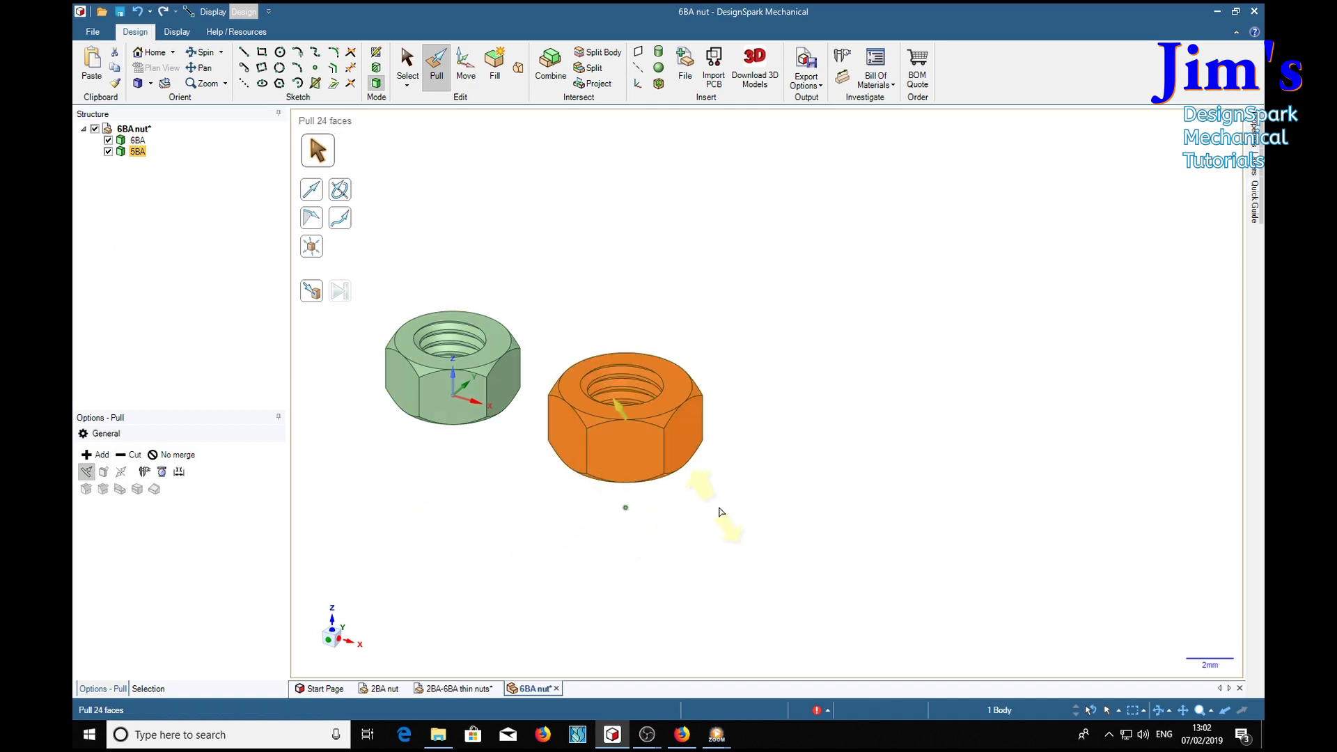
pyautogui.click(467, 73)
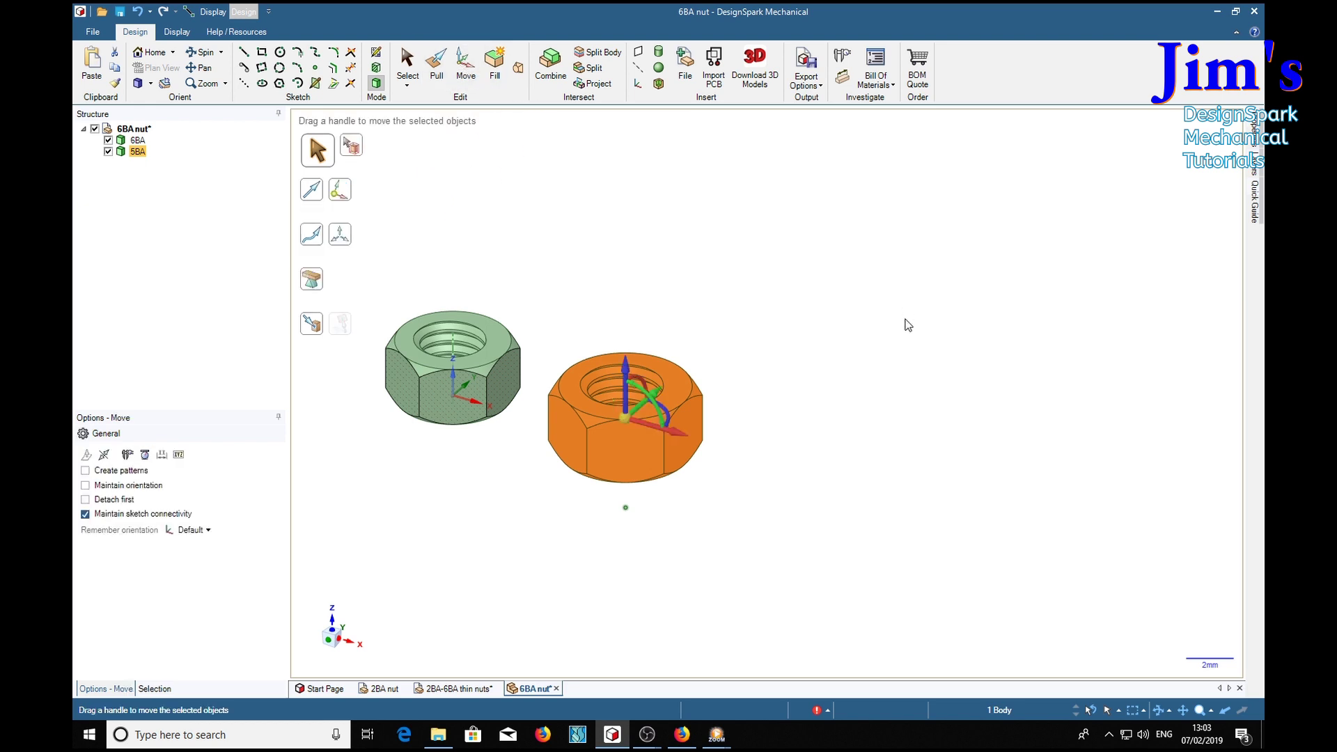
pyautogui.moveTo(676, 436); pyautogui.dragTo(860, 498)
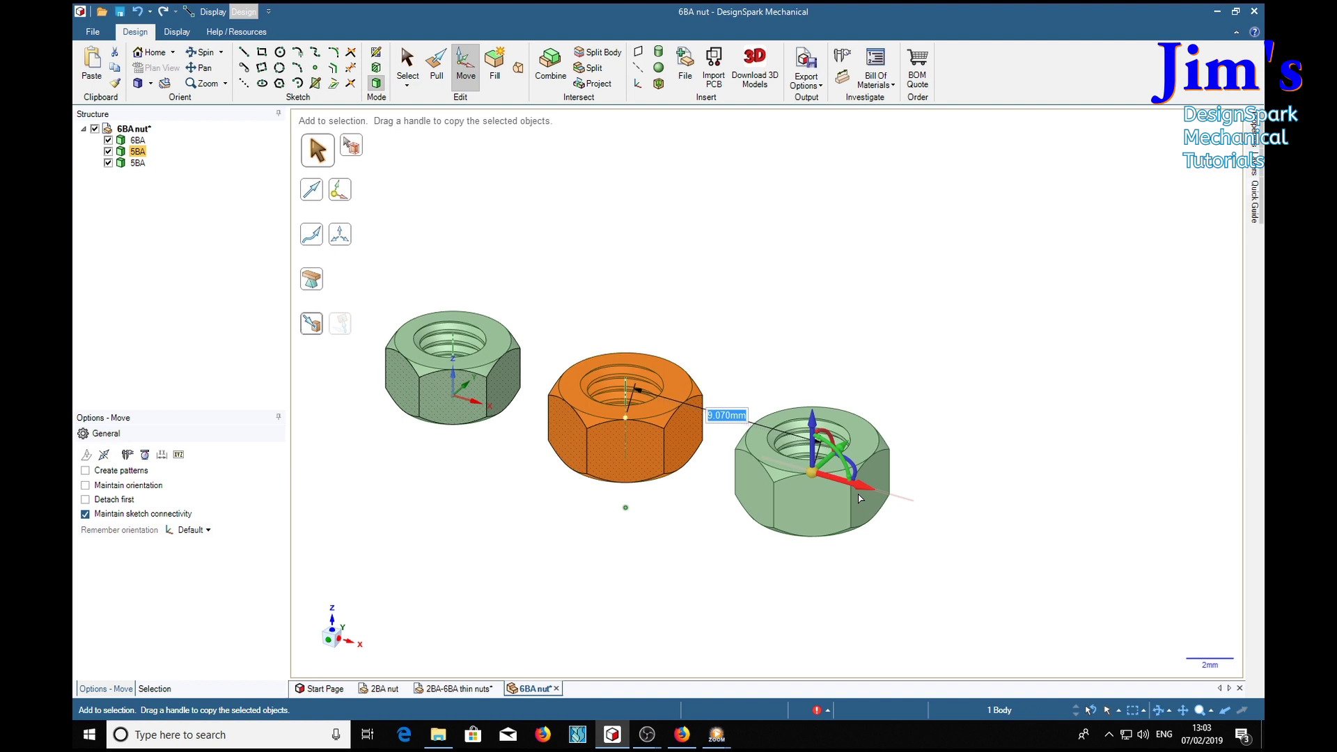
pyautogui.moveTo(860, 499); pyautogui.dragTo(864, 500)
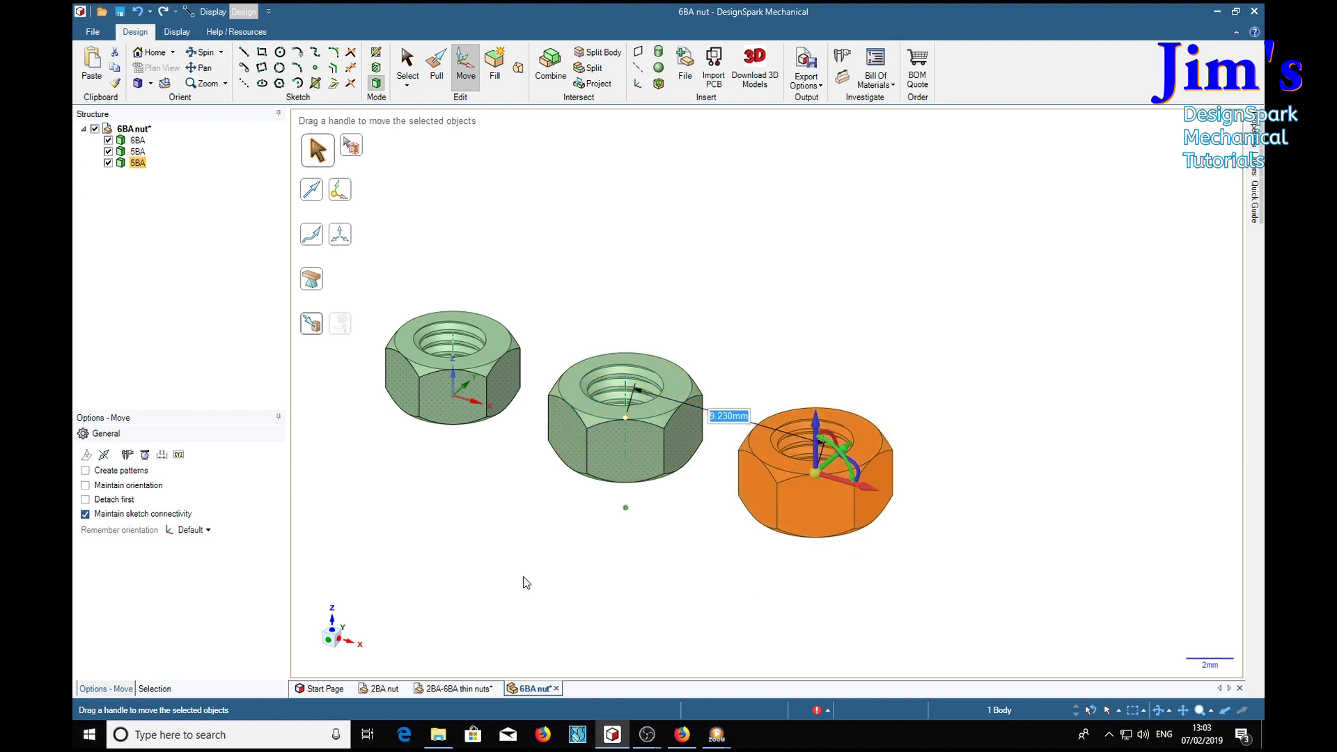
pyautogui.click(431, 64)
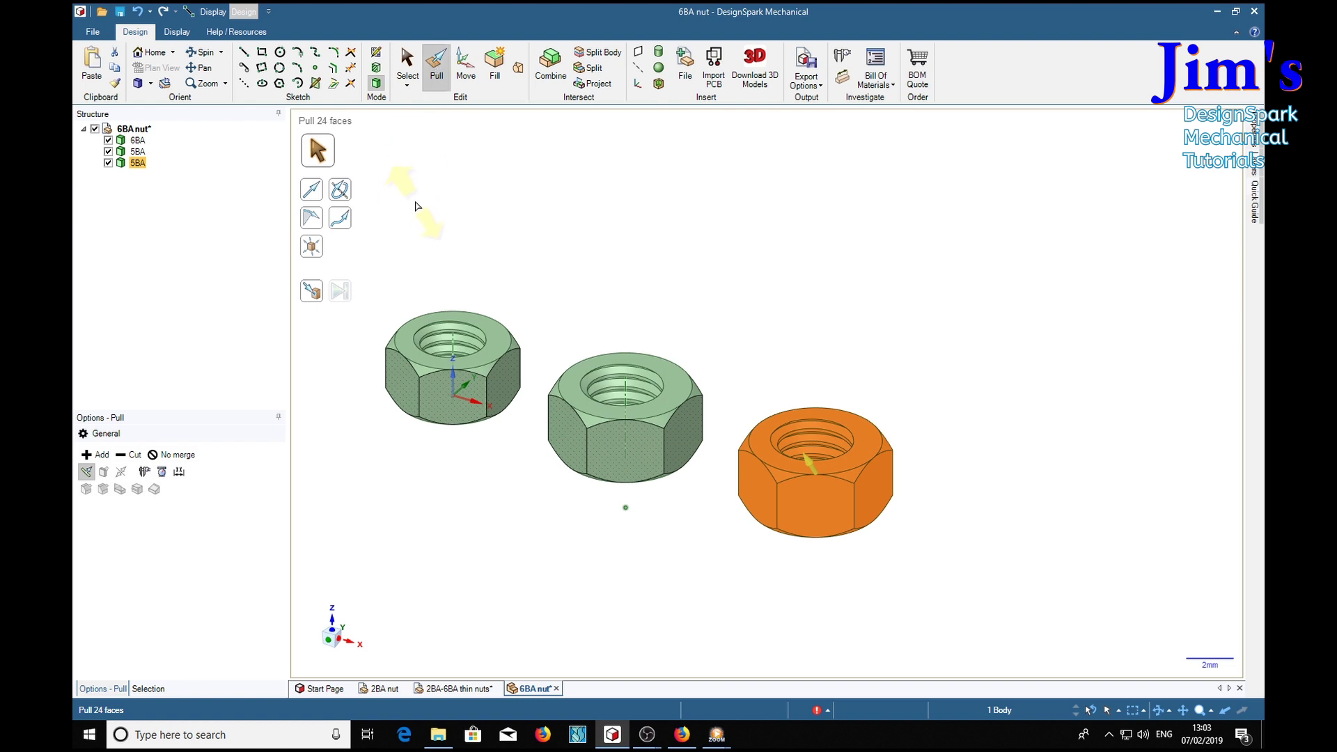
# Scale the third nut by .249/.221, anchored on its left corner vertex
pyautogui.click(316, 253)
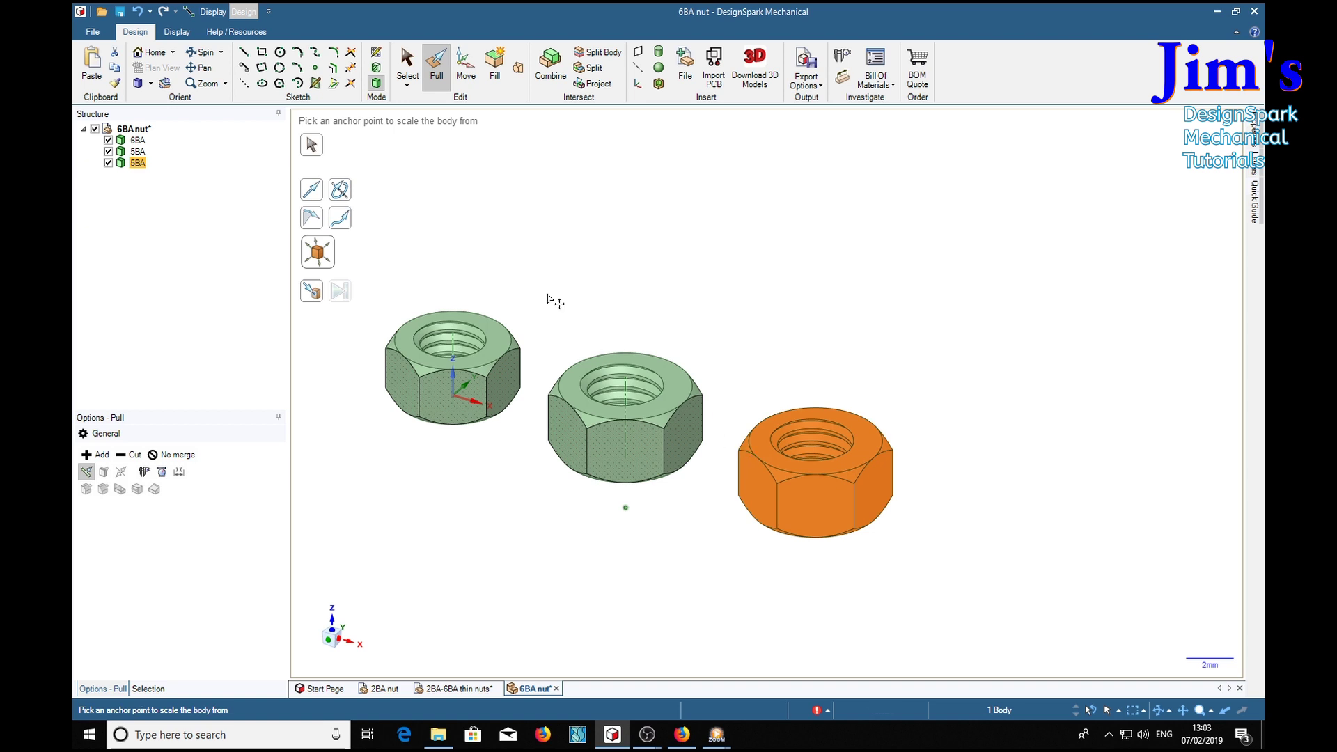
pyautogui.click(739, 450)
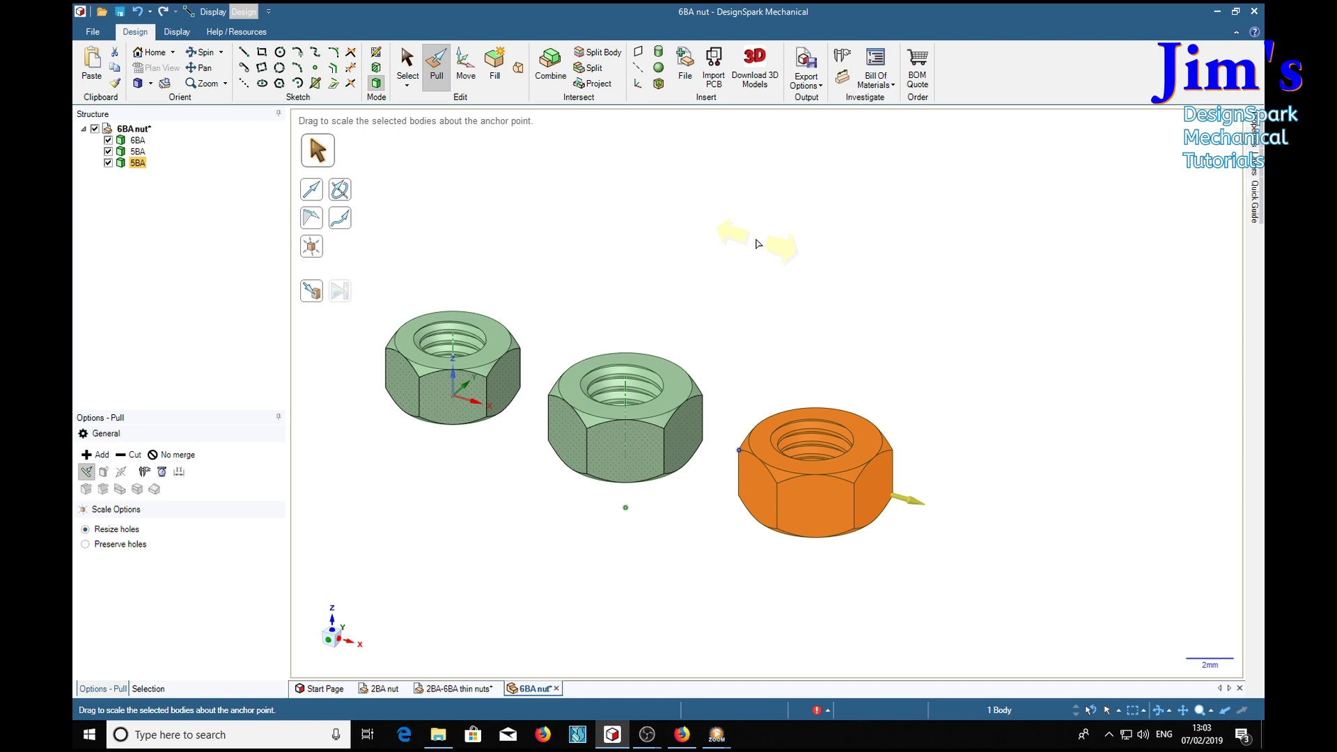
pyautogui.write('.24')
pyautogui.write('9')
pyautogui.write('/')
pyautogui.write('.')
pyautogui.write('221')
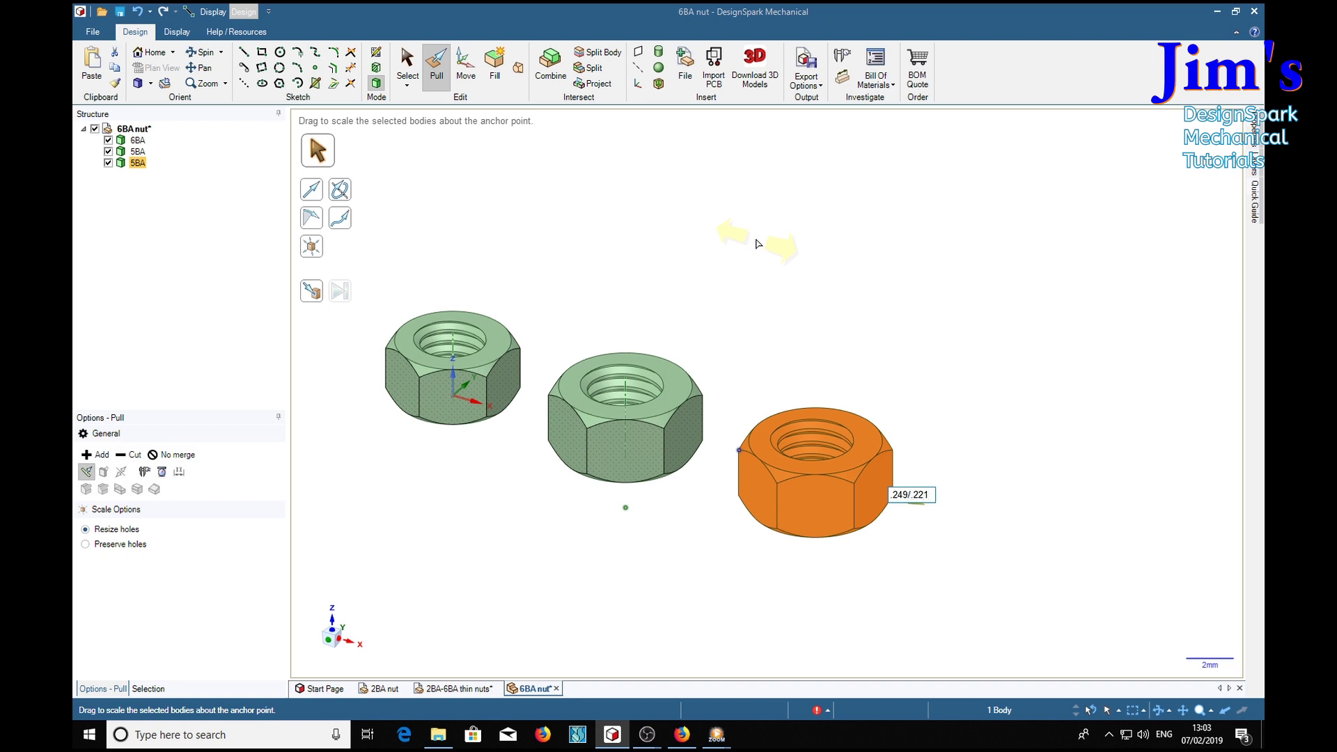
pyautogui.press('Return')
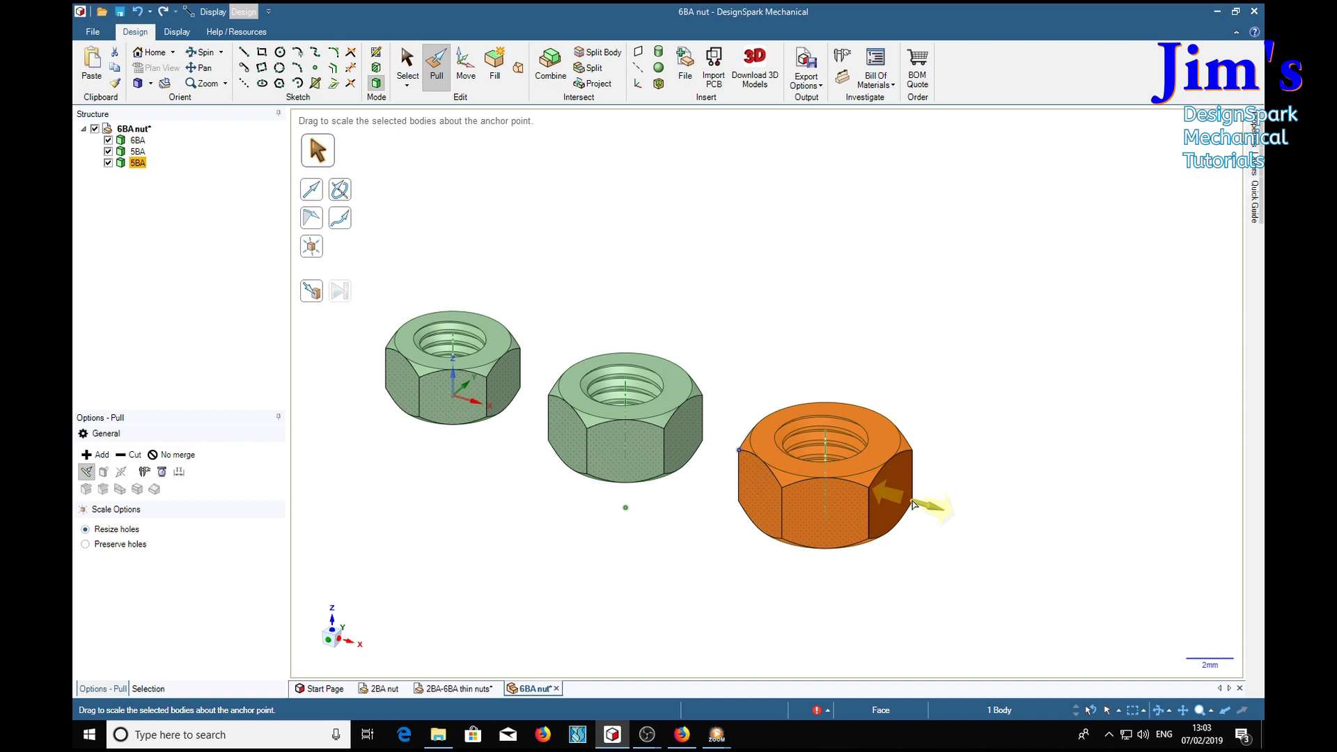
pyautogui.click(964, 574)
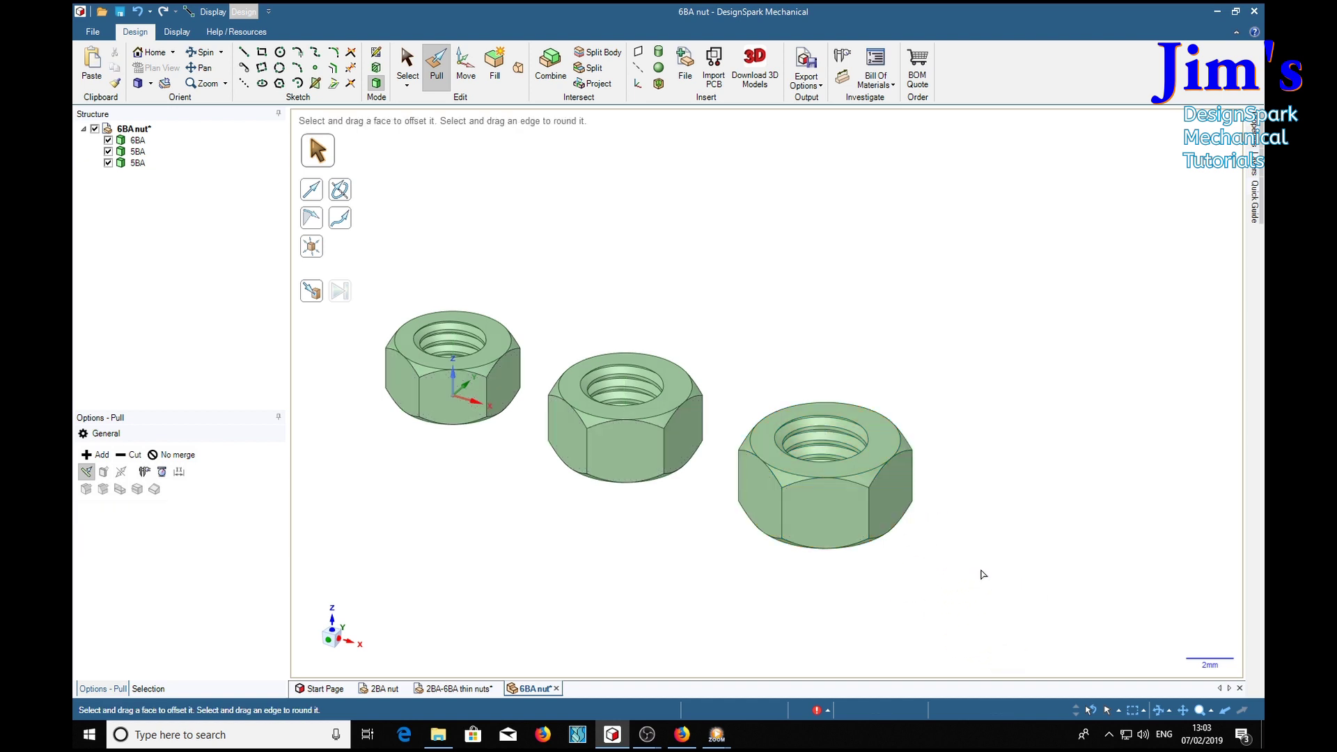
pyautogui.moveTo(979, 579); pyautogui.dragTo(1094, 457, button='middle')
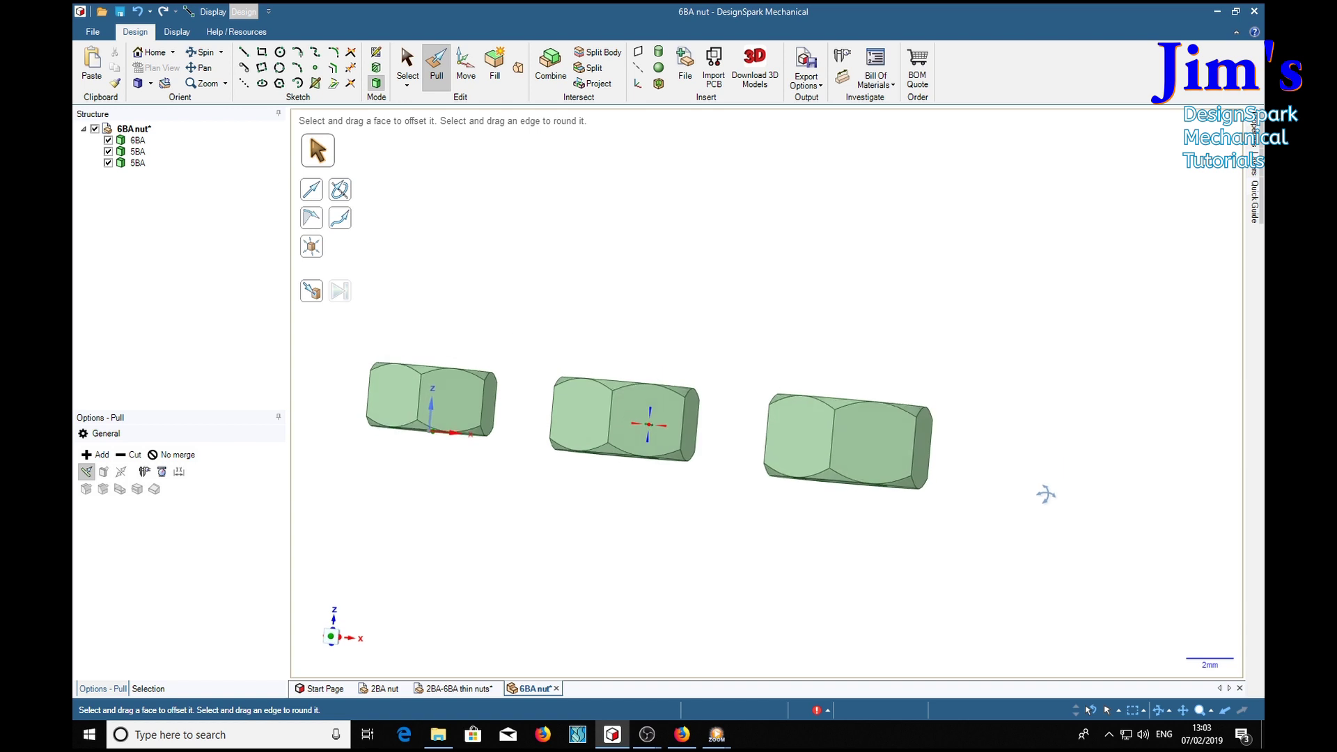
pyautogui.moveTo(1046, 499)
pyautogui.mouseDown(button='middle')
pyautogui.moveTo(1059, 582)
pyautogui.moveTo(970, 588)
pyautogui.moveTo(964, 507)
pyautogui.moveTo(1054, 501)
pyautogui.moveTo(1078, 525)
pyautogui.moveTo(1015, 525)
pyautogui.mouseUp(button='middle')
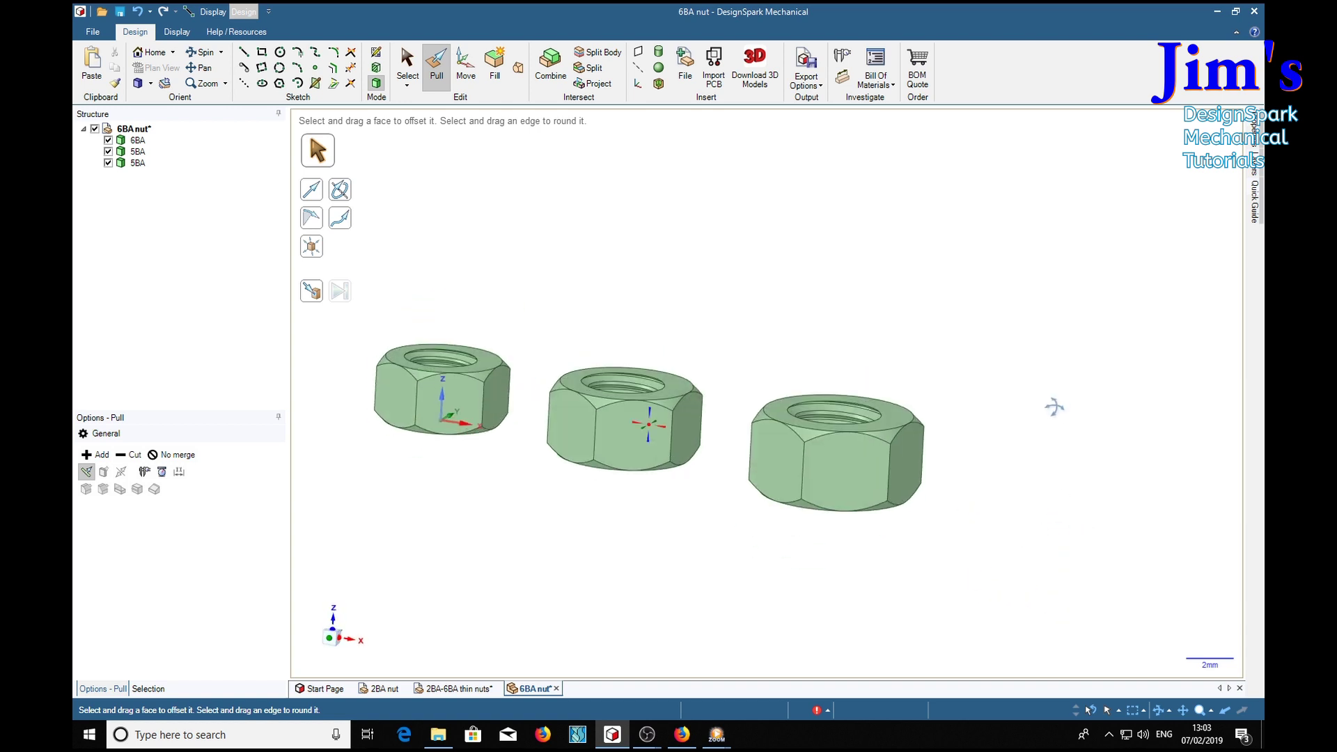
pyautogui.moveTo(1052, 417); pyautogui.dragTo(1079, 470, button='middle')
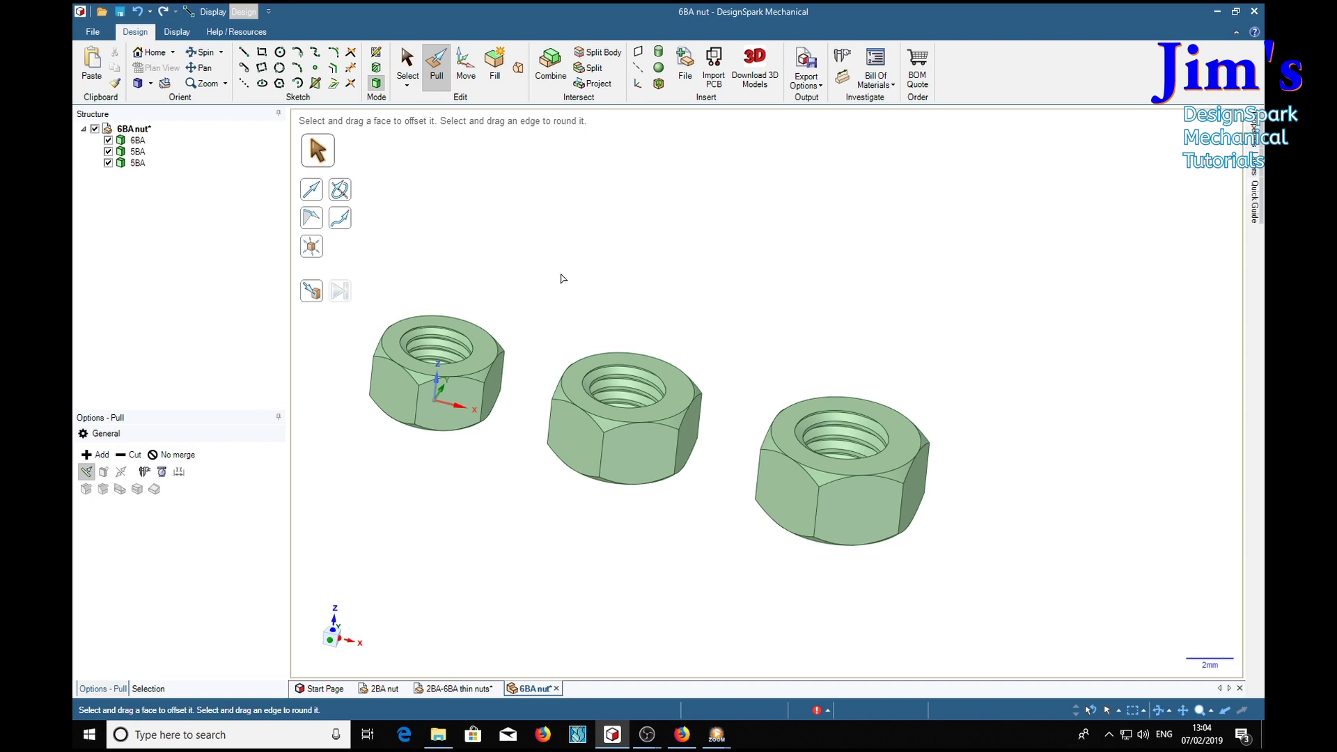
# Rename the third nut's body from 5BA to 4BA in the Structure tree
pyautogui.click(140, 165)
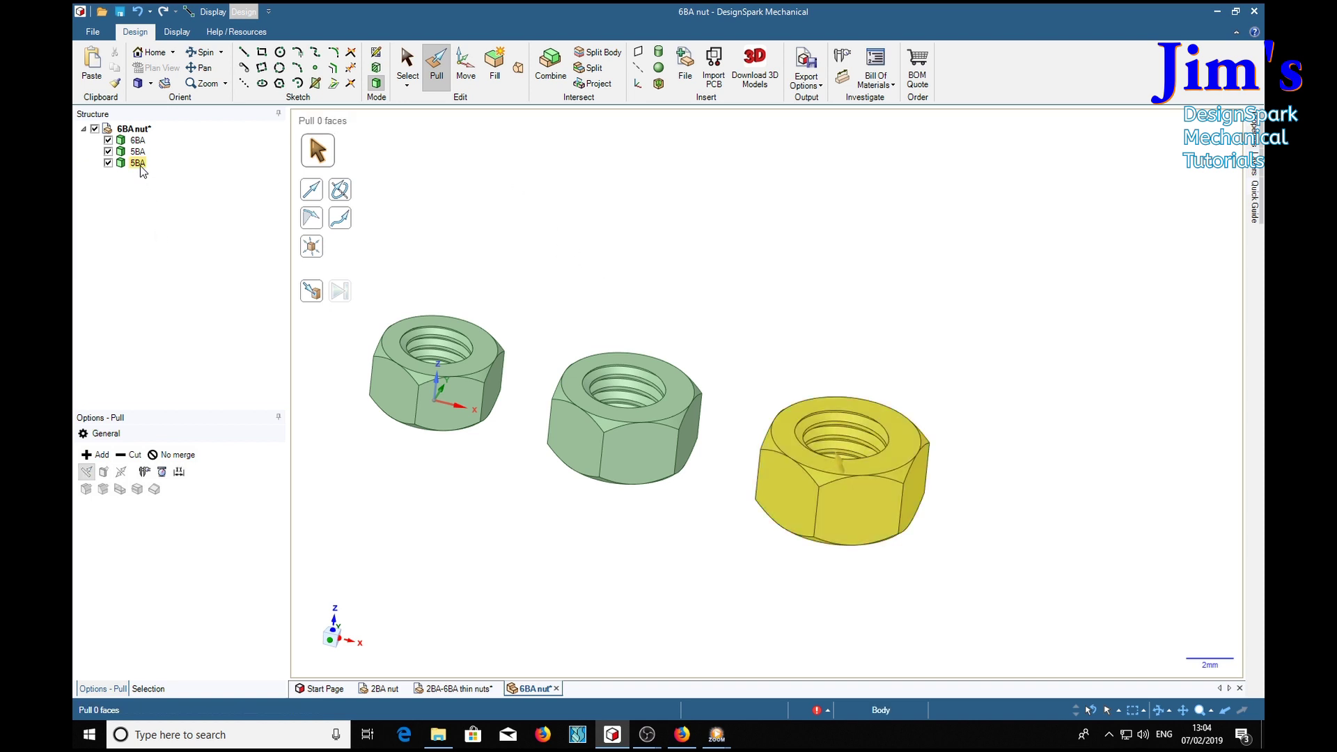
pyautogui.rightClick(140, 166)
pyautogui.click(183, 233)
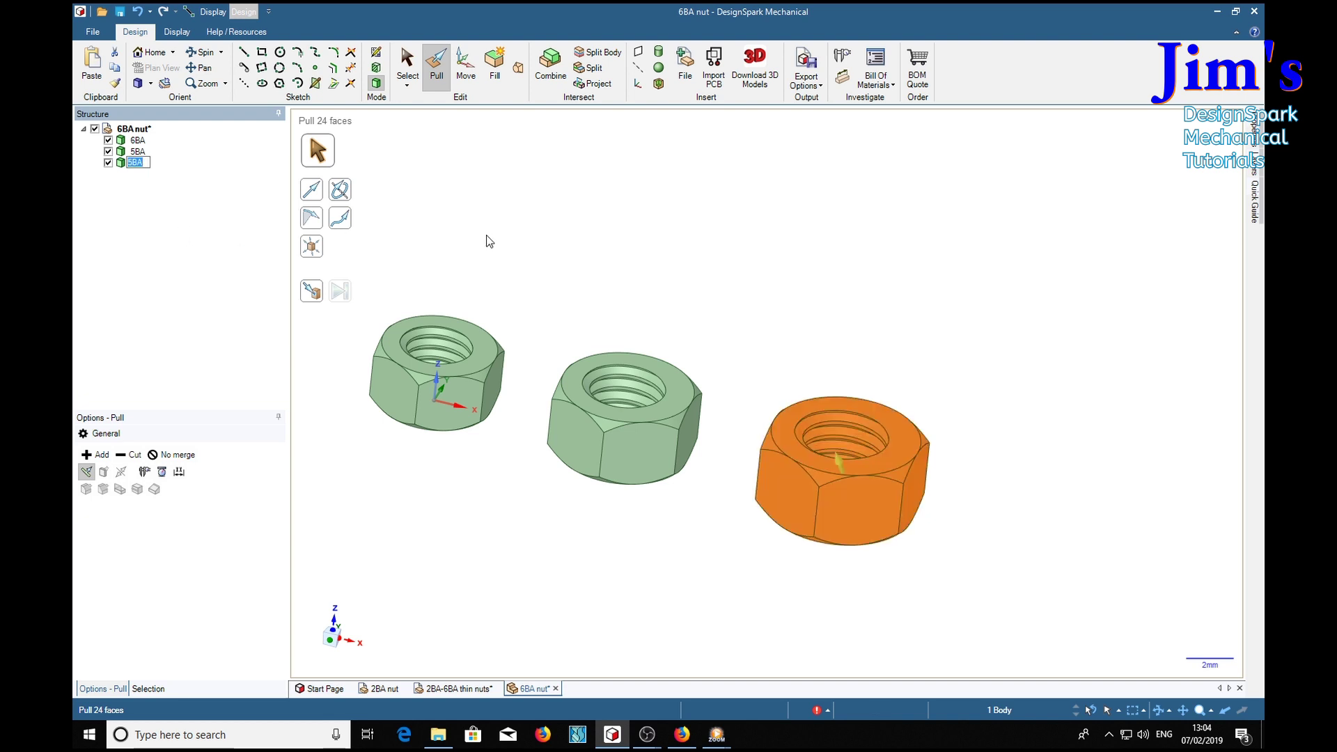
pyautogui.write('4')
pyautogui.press('Return')
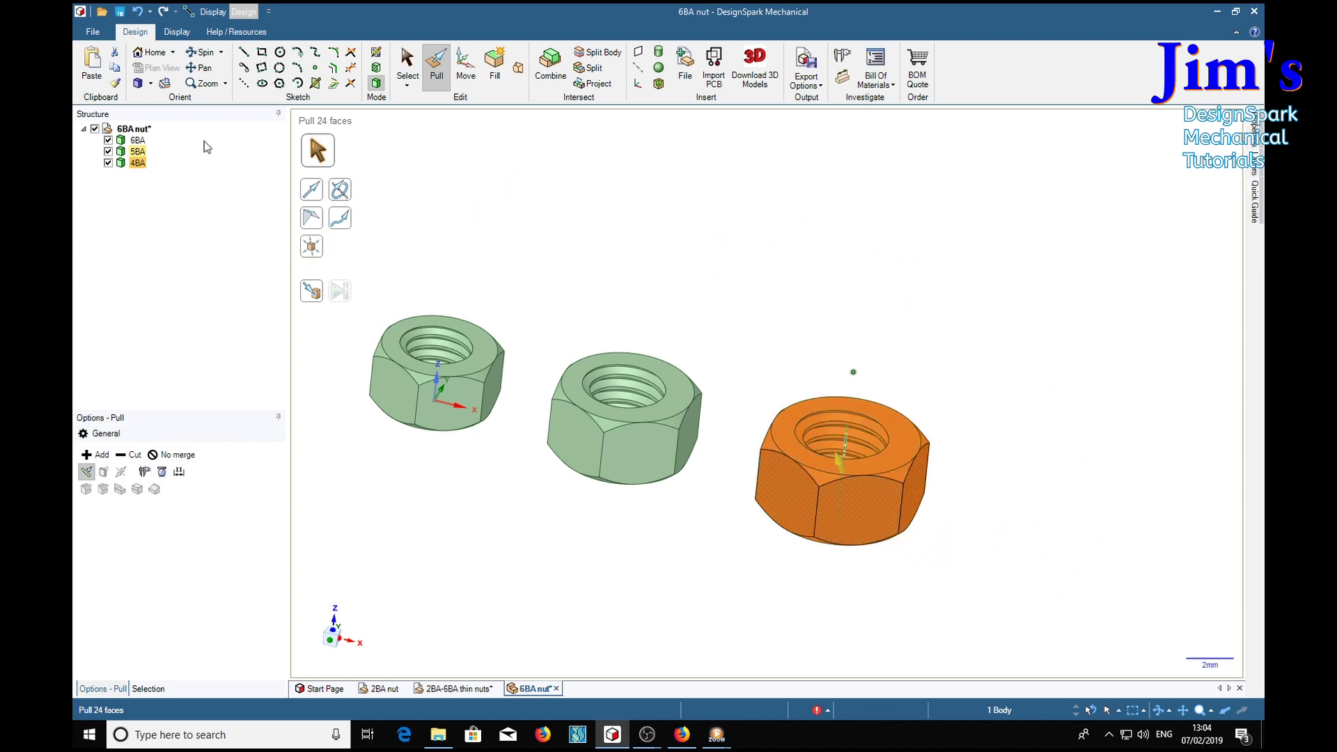
pyautogui.click(175, 32)
pyautogui.click(201, 58)
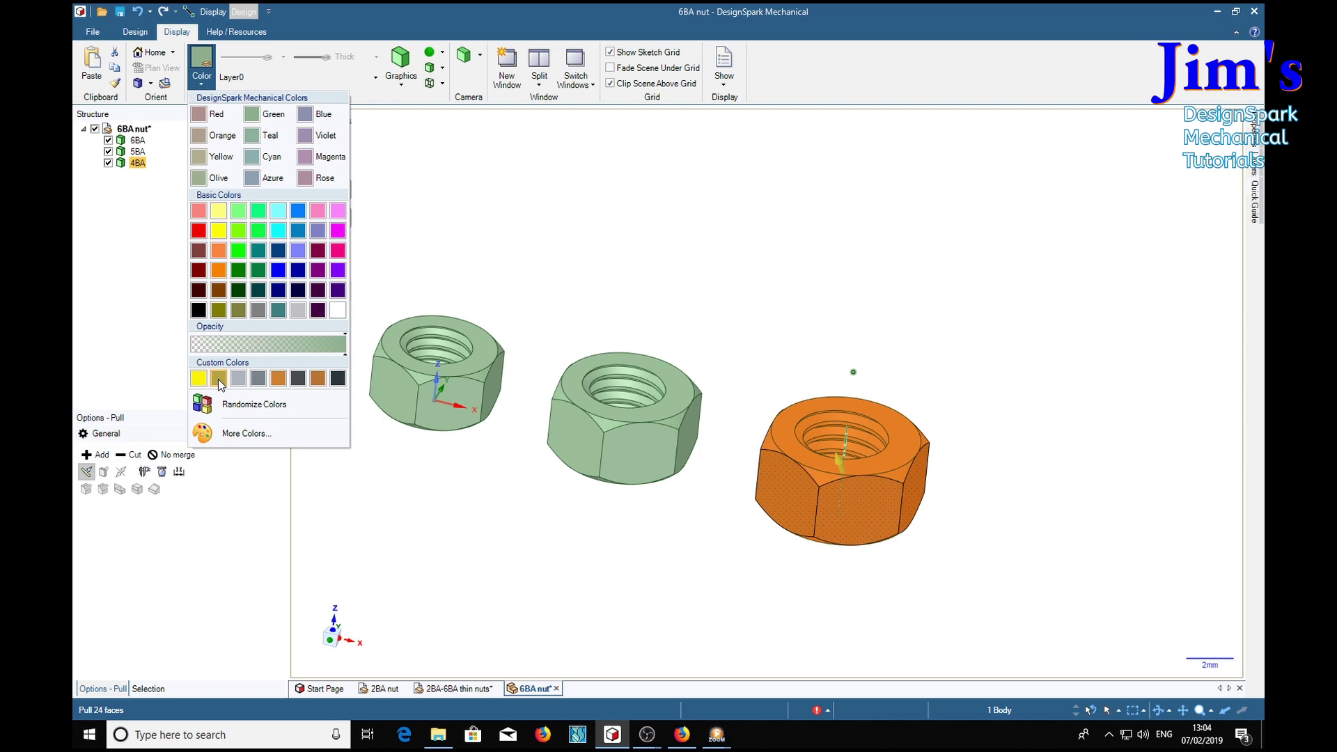
# Give the 4BA nut the brass-gold colour, Metallic style and Medium Gloss finish
pyautogui.click(218, 379)
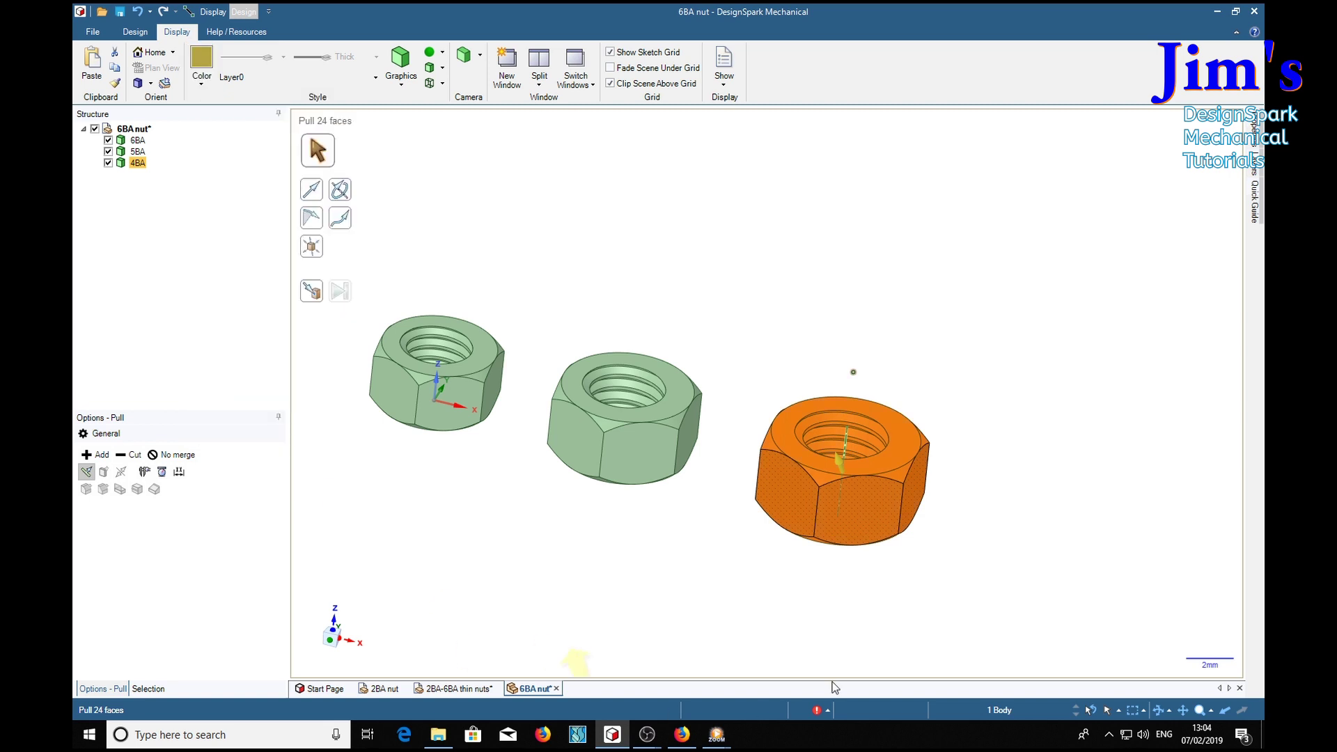
pyautogui.click(442, 53)
pyautogui.click(457, 70)
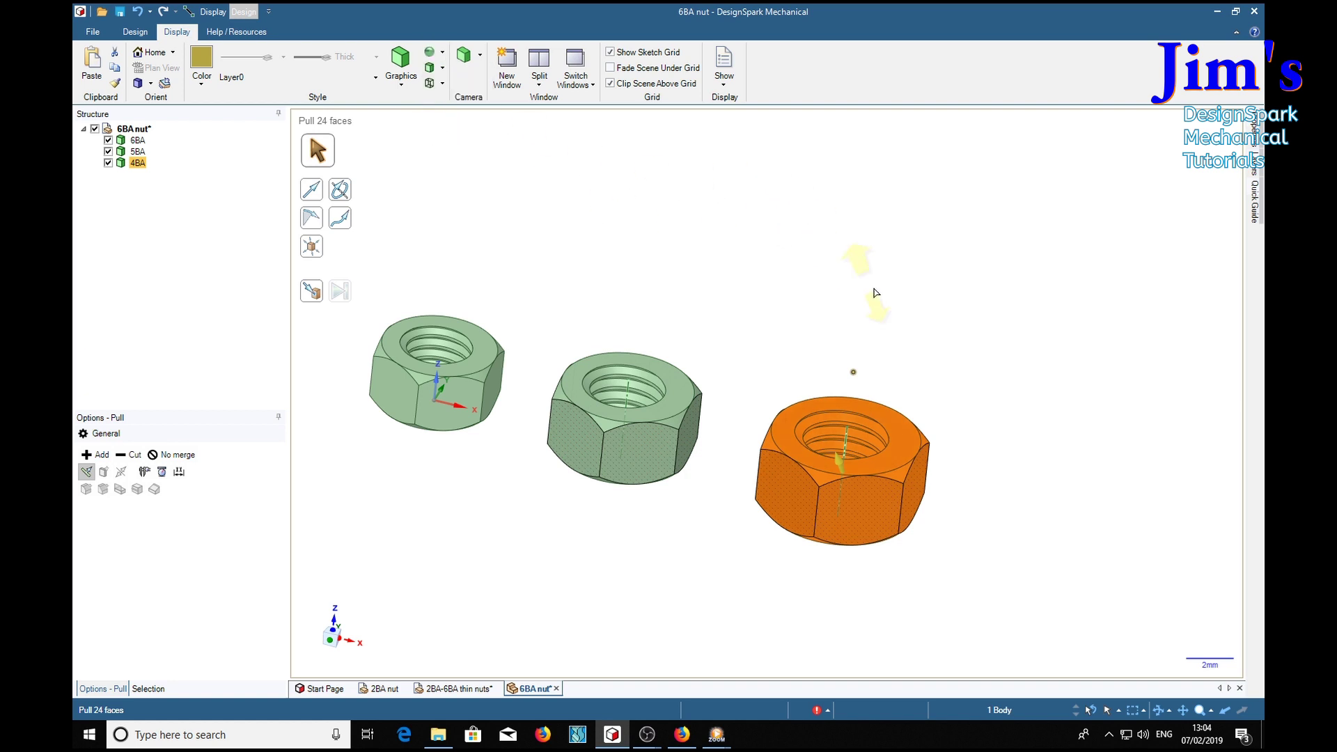
pyautogui.click(442, 53)
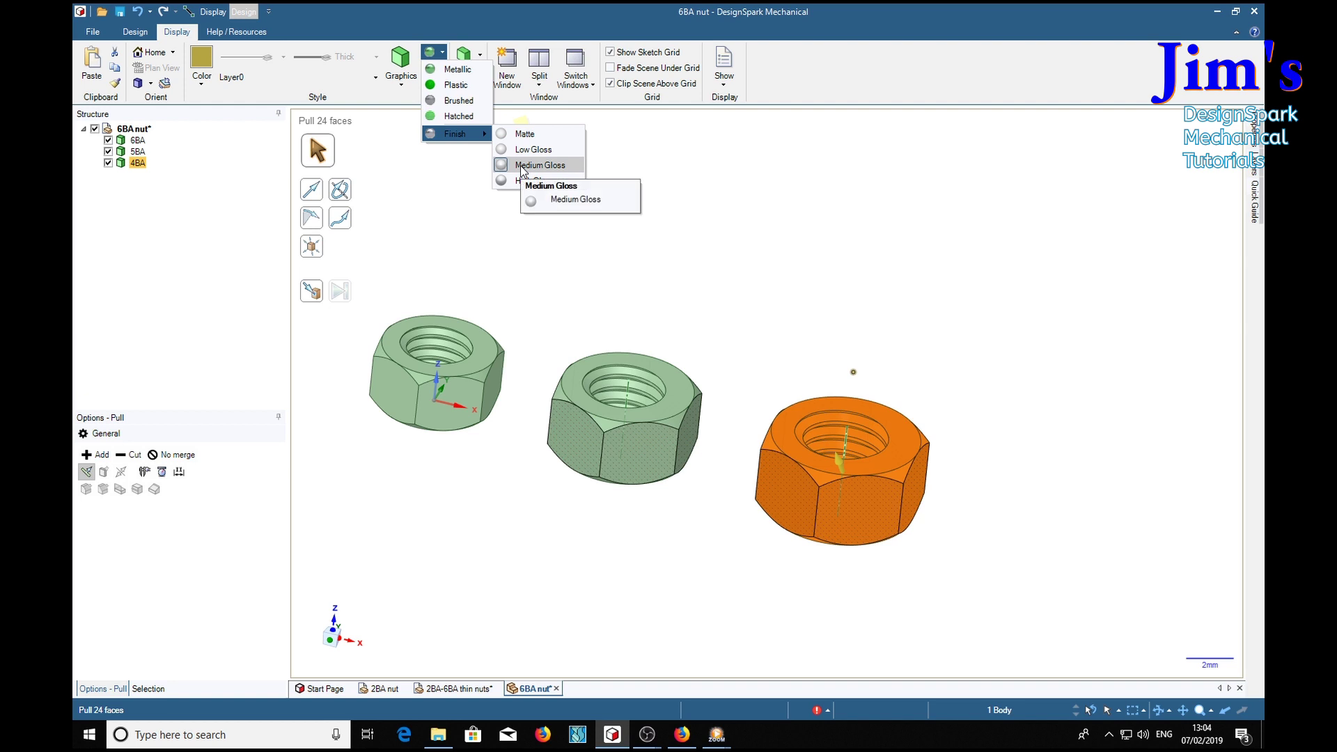
pyautogui.click(949, 341)
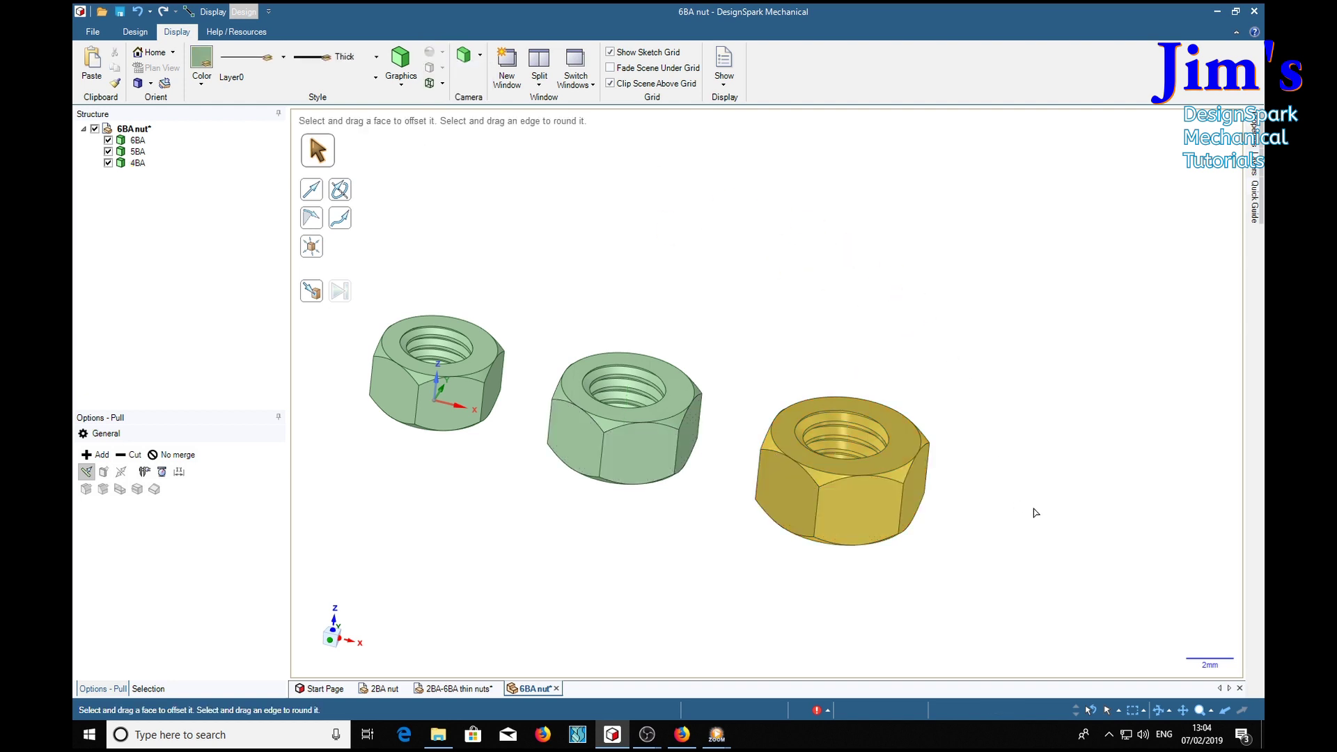
pyautogui.moveTo(1043, 513)
pyautogui.mouseDown(button='middle')
pyautogui.moveTo(1057, 478)
pyautogui.moveTo(983, 370)
pyautogui.moveTo(964, 490)
pyautogui.moveTo(1068, 460)
pyautogui.moveTo(1029, 434)
pyautogui.mouseUp(button='middle')
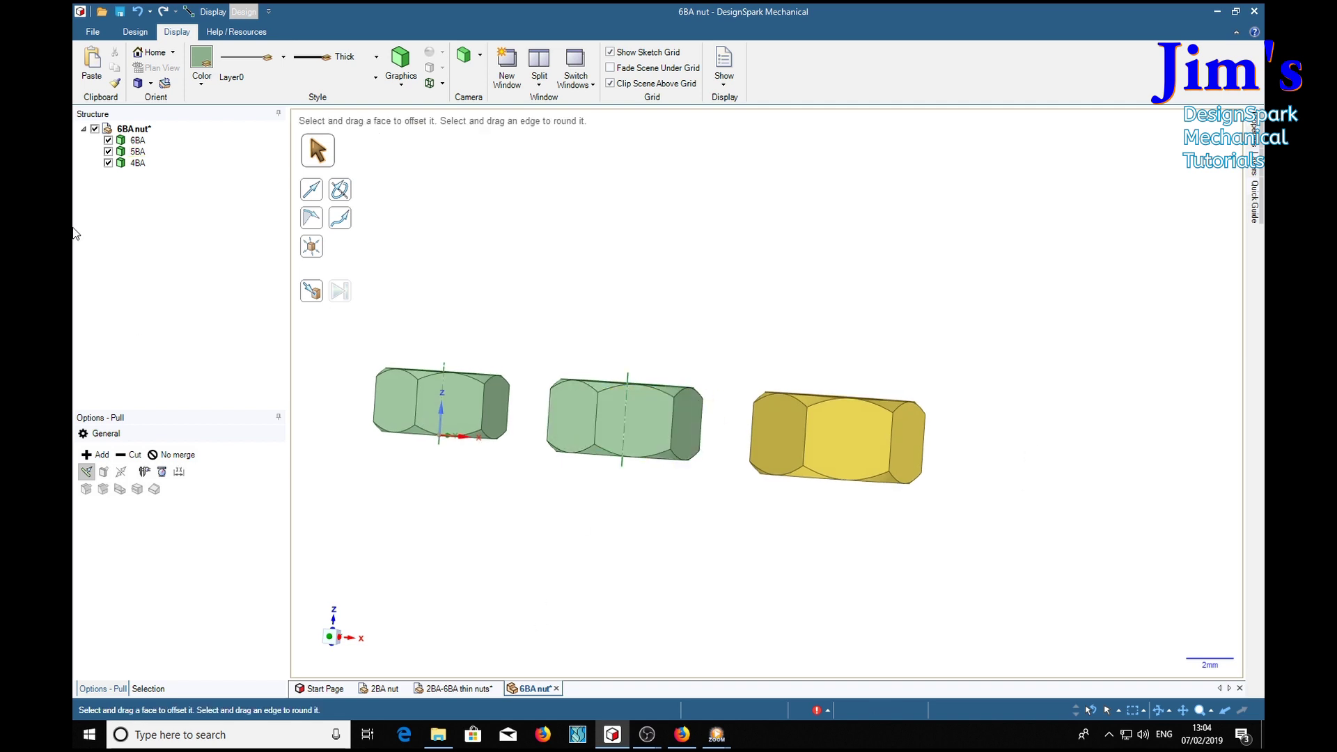
# Give the 5BA nut the bronze custom colour with a Metallic style
pyautogui.click(146, 131)
pyautogui.click(138, 153)
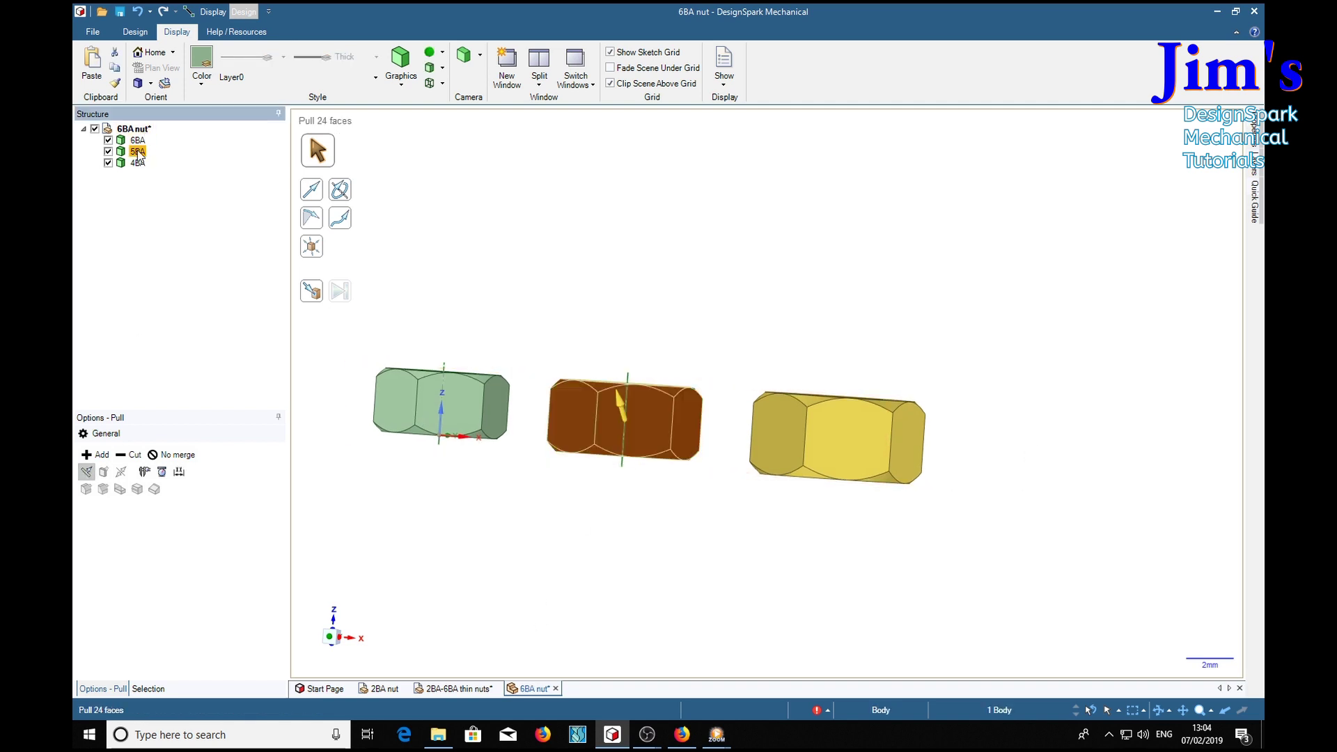
pyautogui.click(200, 67)
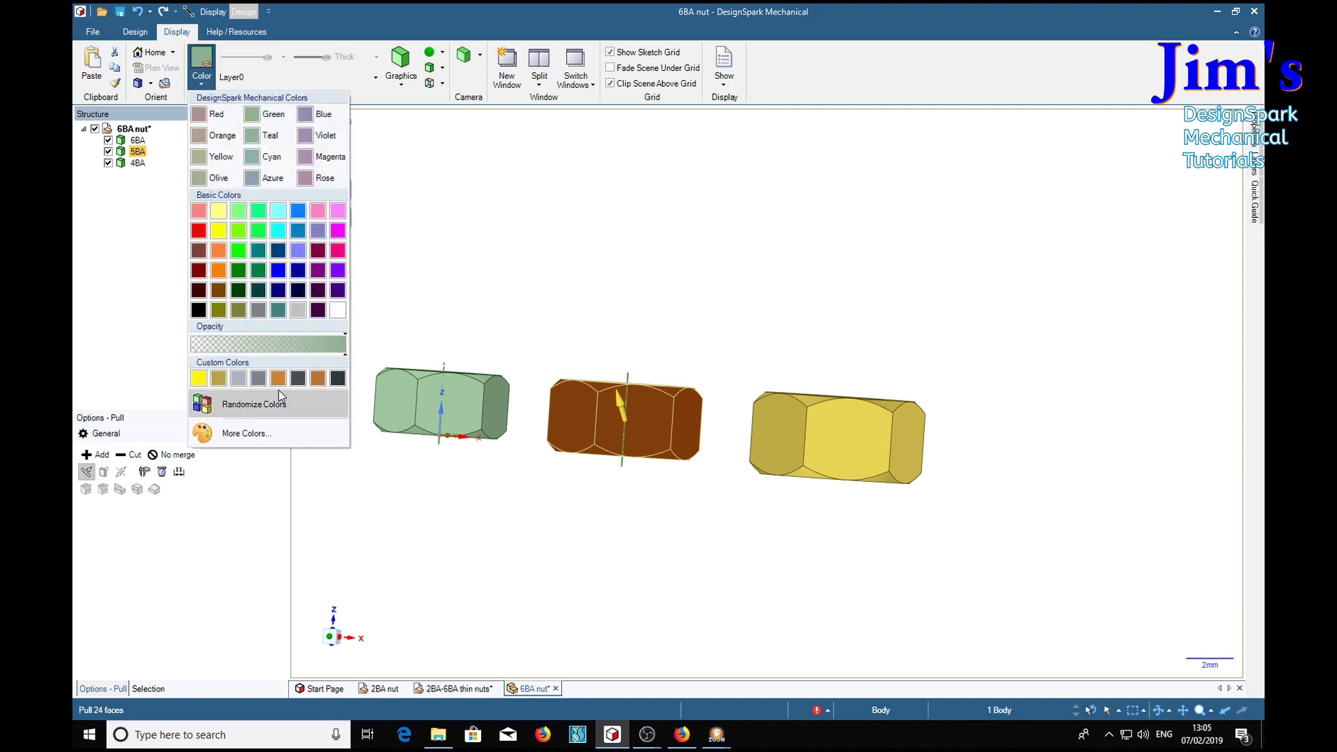
pyautogui.click(321, 382)
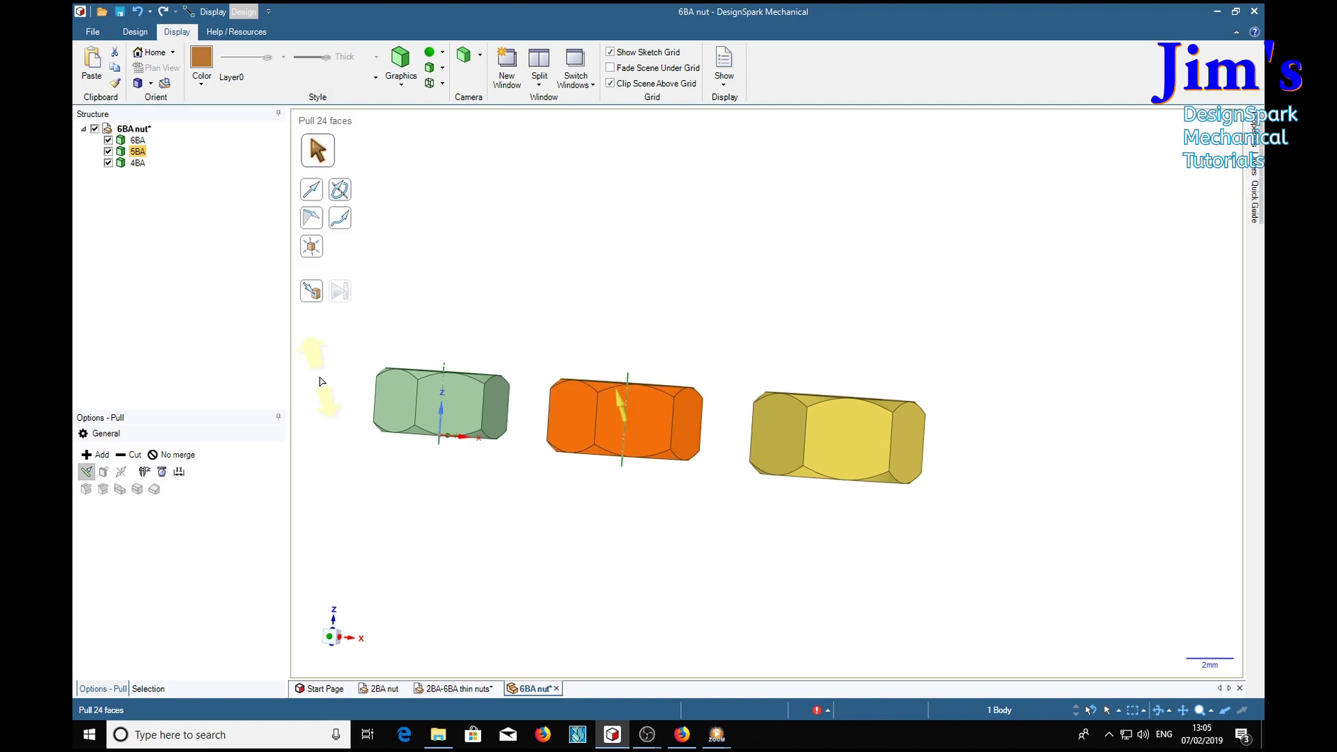
pyautogui.click(443, 52)
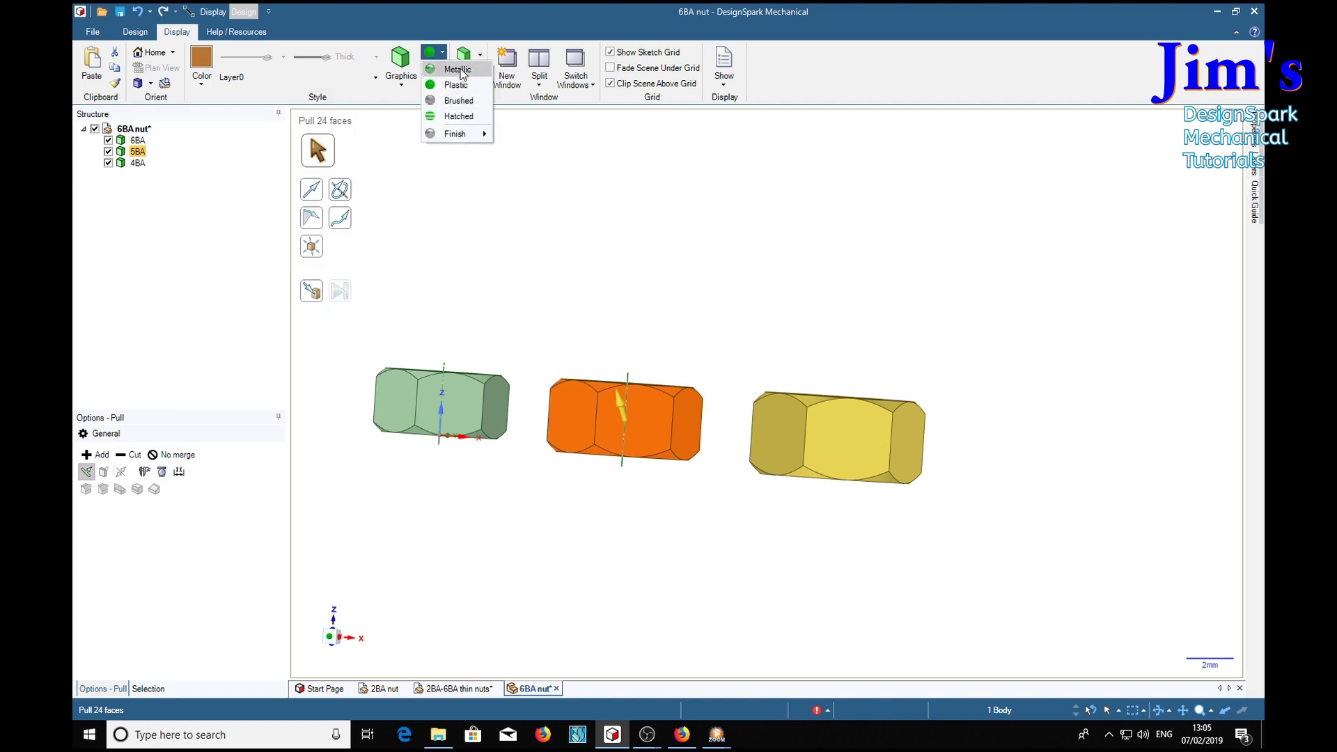
pyautogui.click(453, 66)
pyautogui.click(561, 277)
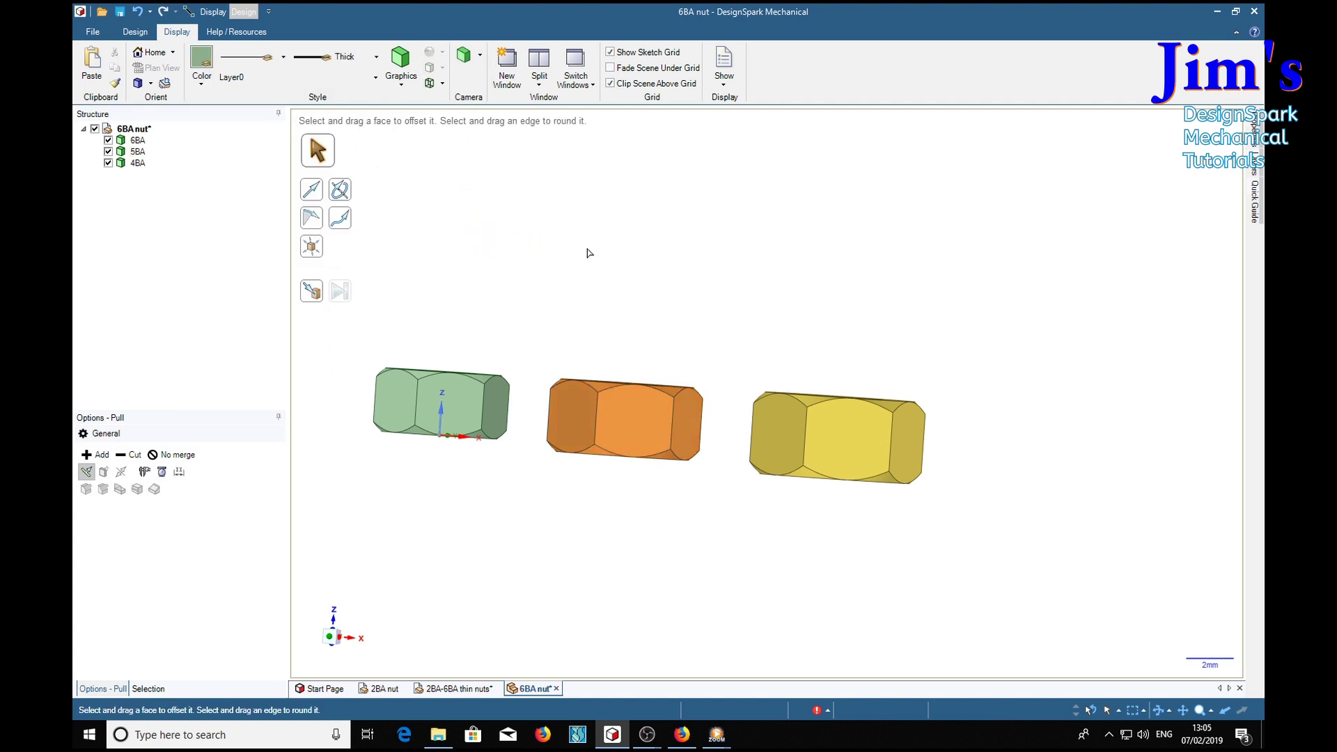
pyautogui.press('h')
pyautogui.moveTo(692, 382)
pyautogui.mouseDown(button='middle')
pyautogui.moveTo(525, 301)
pyautogui.moveTo(626, 278)
pyautogui.mouseUp(button='middle')
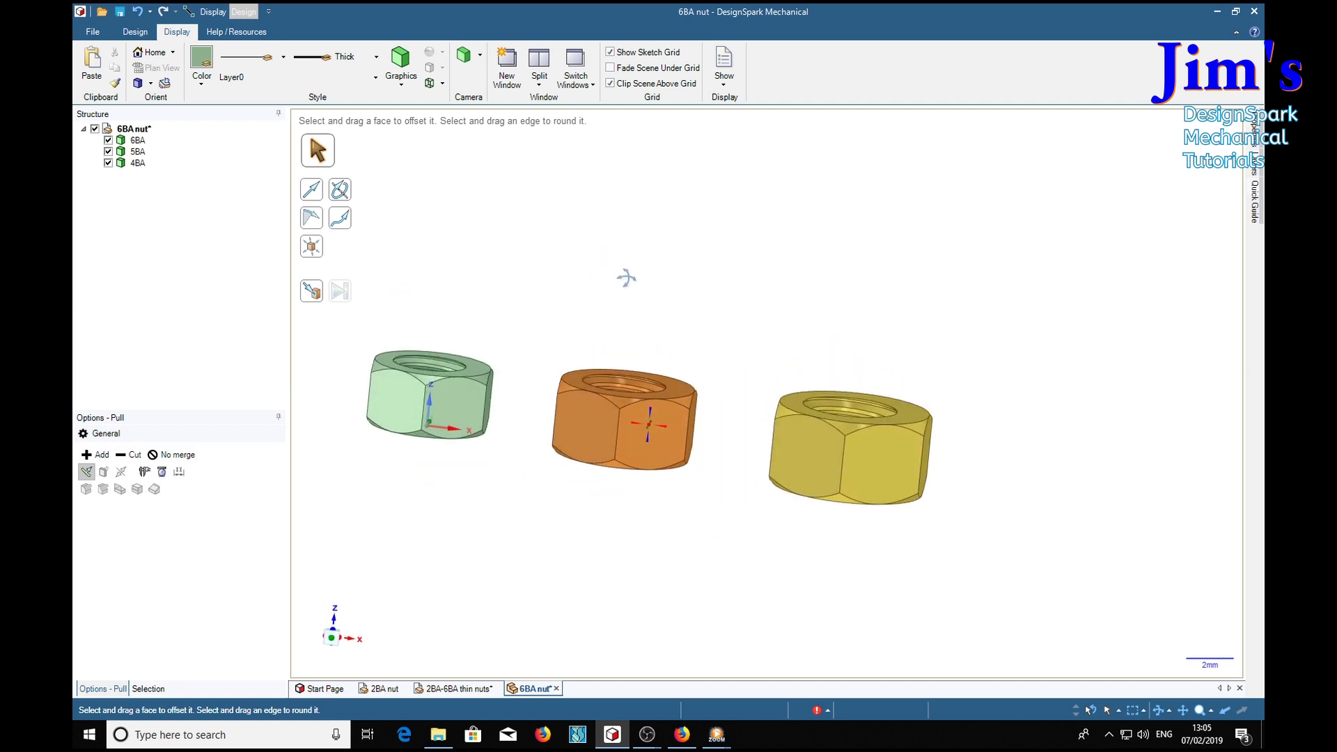
# Colour the 6BA nut light stainless grey, Metallic, then show the BA nut dimensions page
pyautogui.click(138, 140)
pyautogui.click(203, 69)
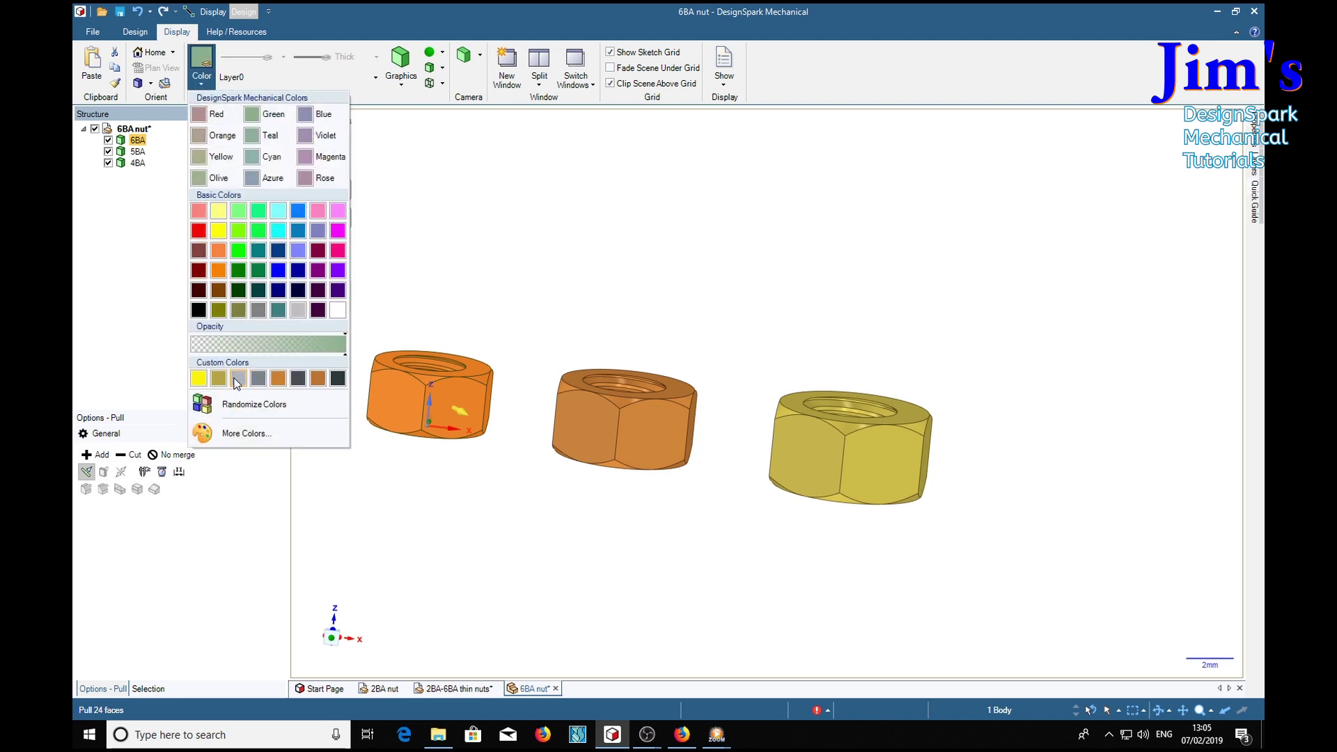
pyautogui.click(238, 380)
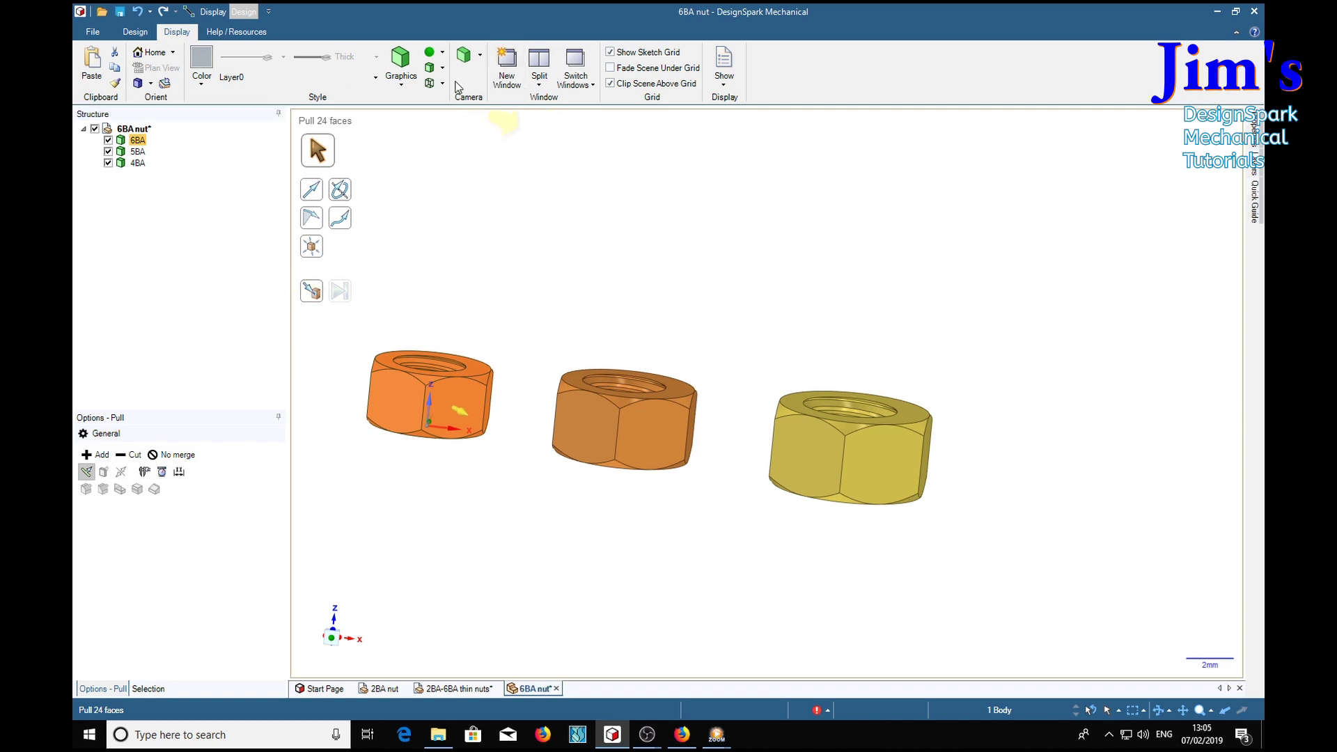
pyautogui.click(441, 53)
pyautogui.click(454, 70)
pyautogui.moveTo(517, 200)
pyautogui.mouseDown(button='middle')
pyautogui.moveTo(549, 242)
pyautogui.moveTo(478, 241)
pyautogui.moveTo(514, 230)
pyautogui.mouseUp(button='middle')
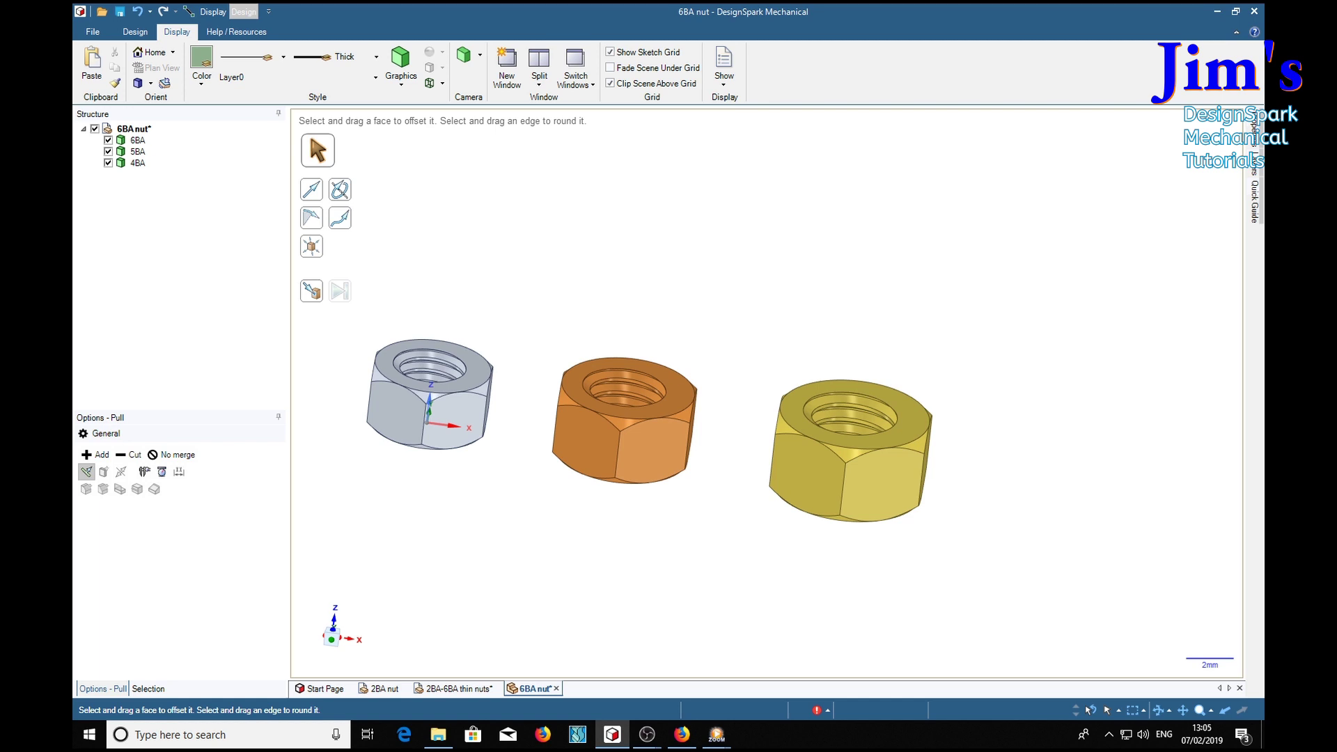
pyautogui.hotkey('alt', 'Tab')
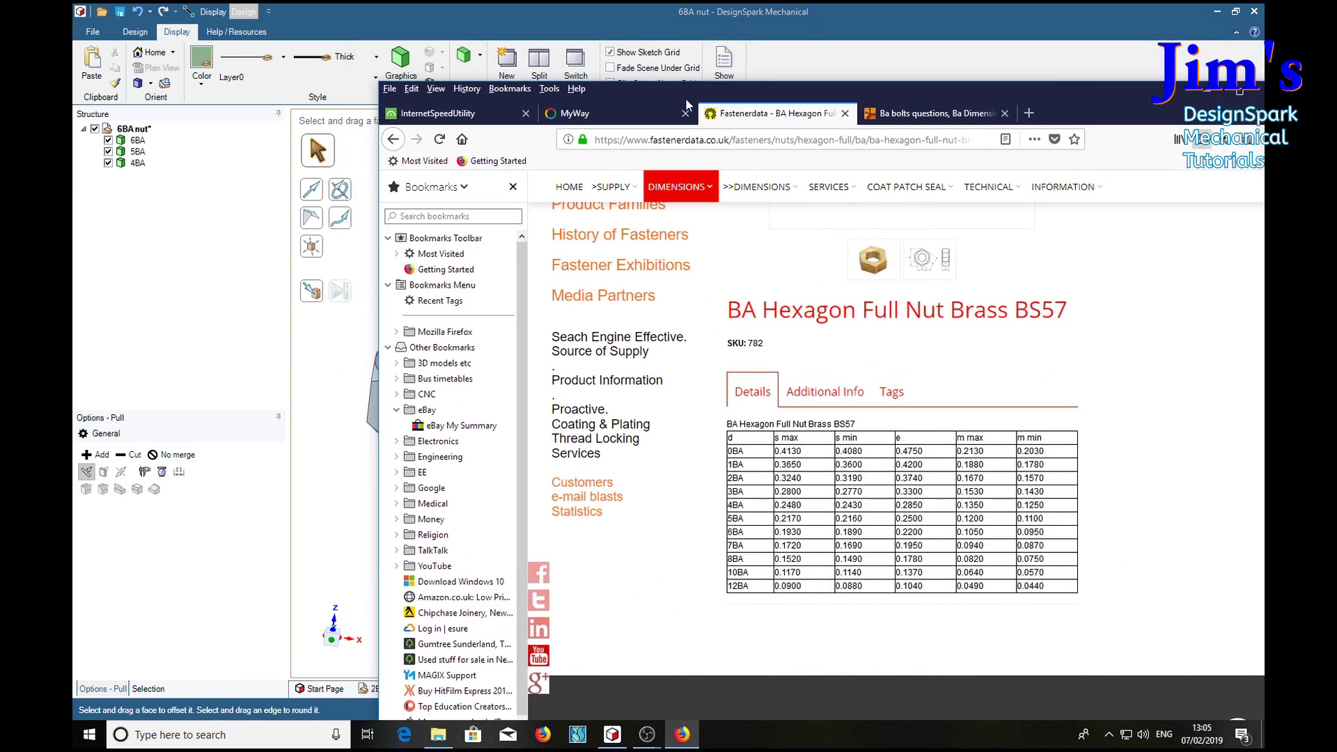
pyautogui.moveTo(760, 187)
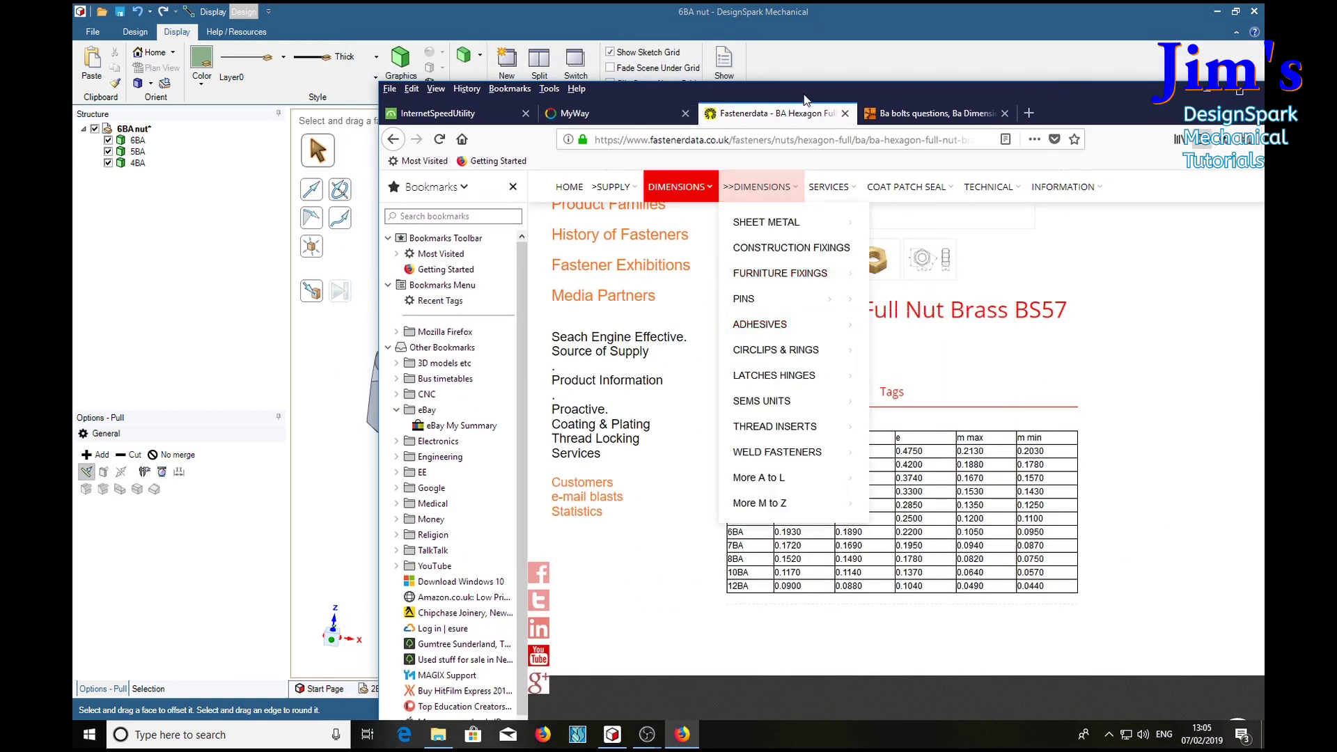
# Close the BA bolts and Fastenerdata tabs and begin a new search for 'rgb colour of brass'
pyautogui.click(1005, 114)
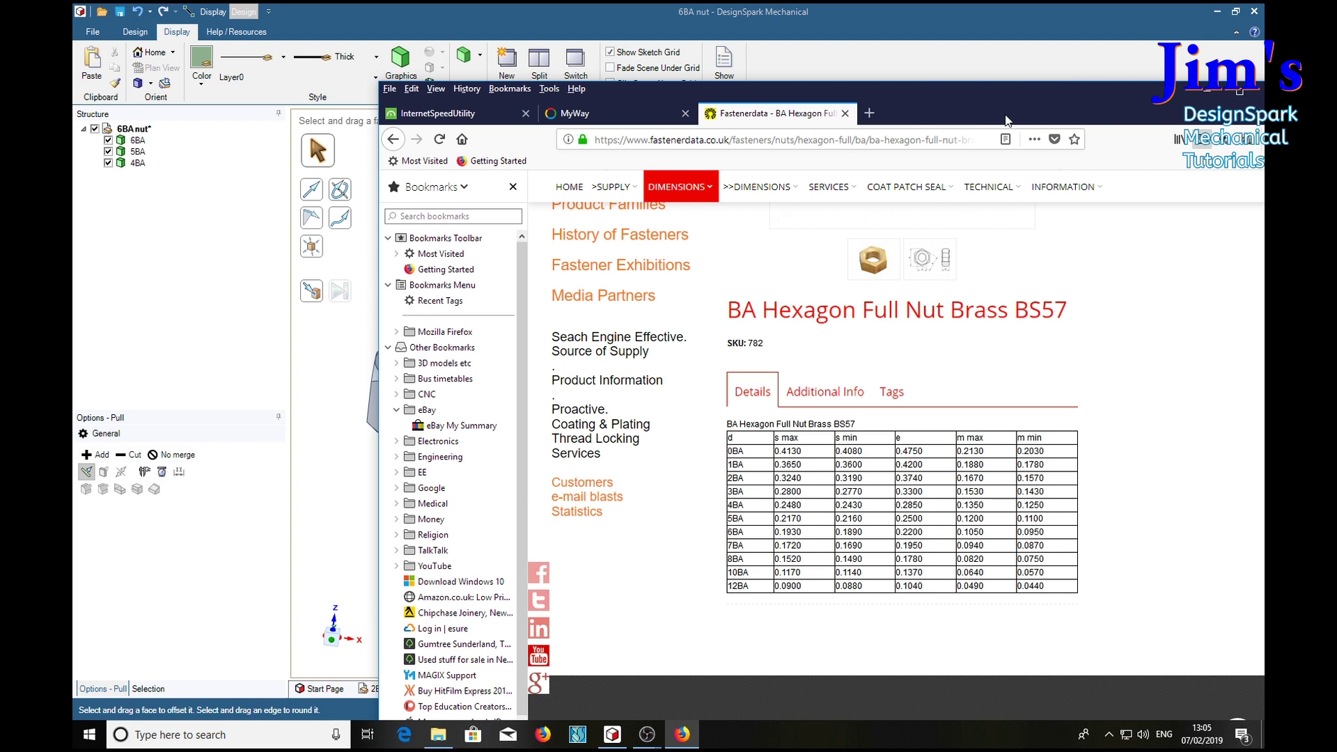
pyautogui.click(847, 112)
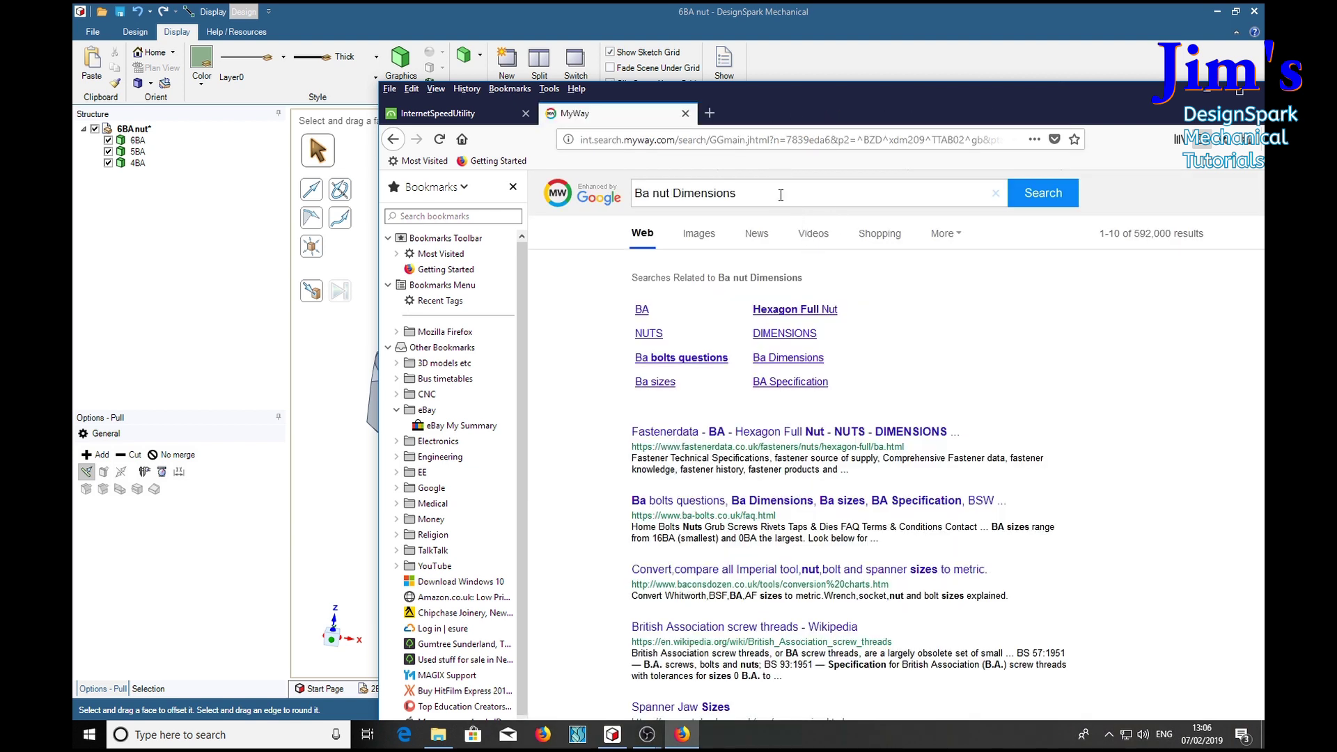
pyautogui.moveTo(772, 193); pyautogui.dragTo(633, 192)
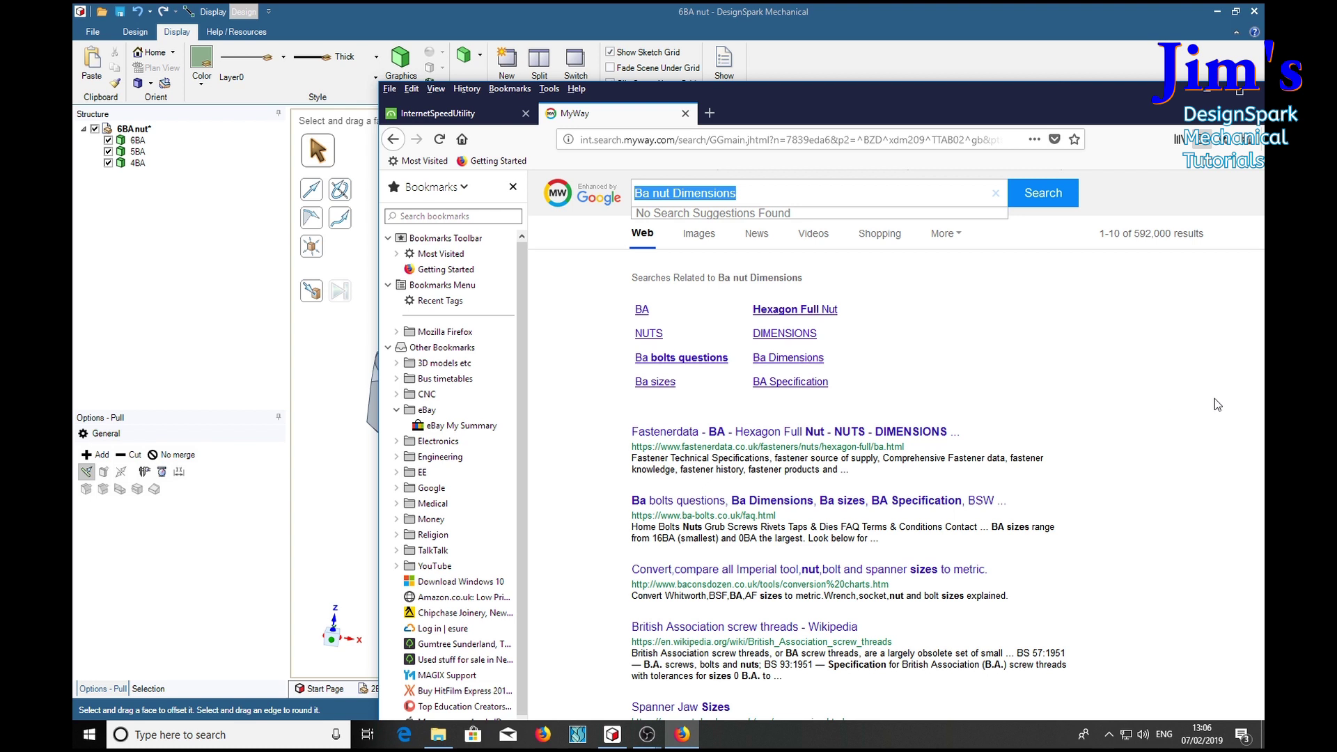
pyautogui.write('r')
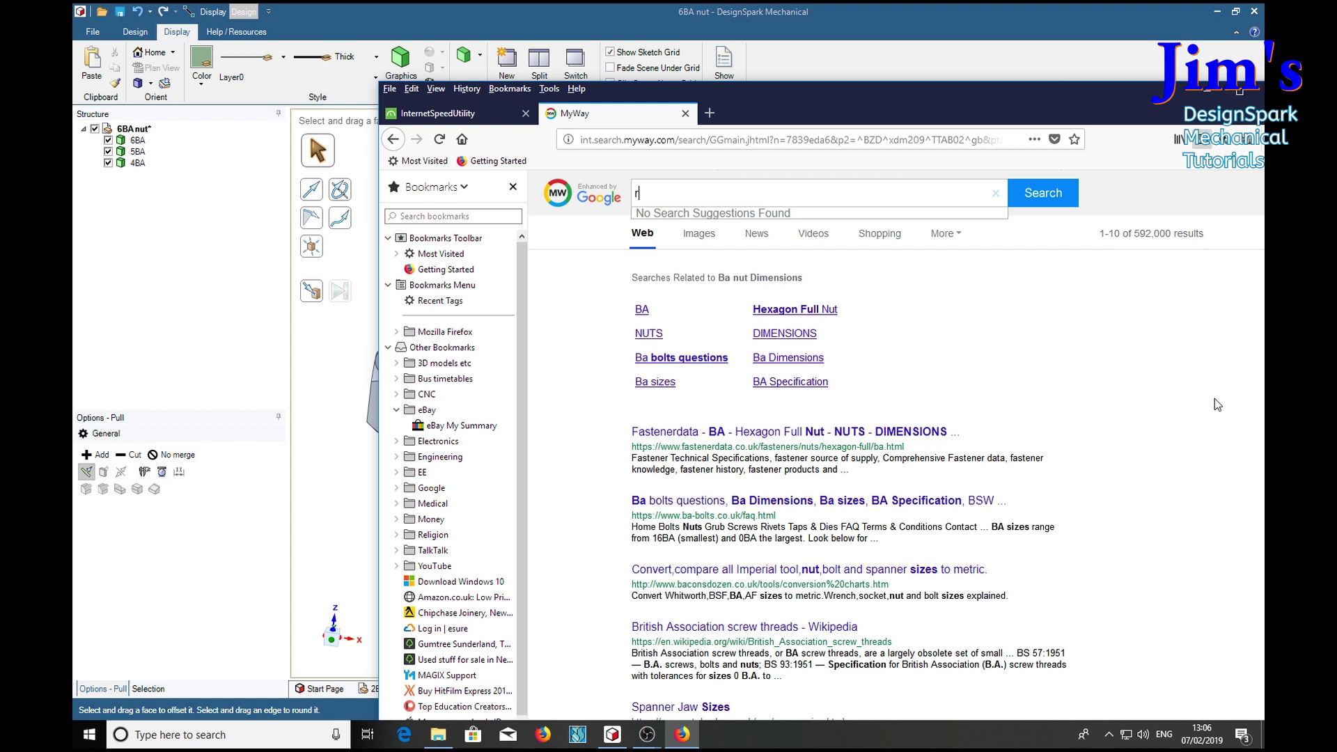
pyautogui.write('gb c')
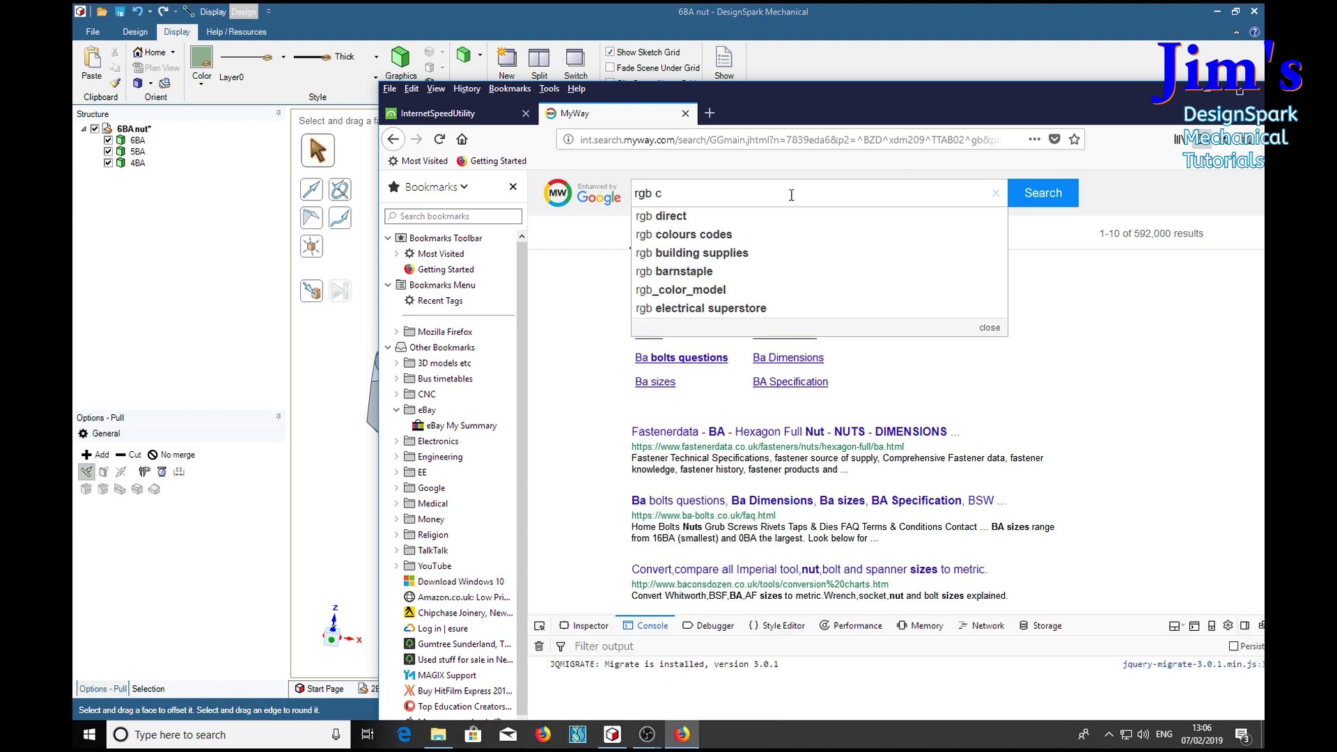
pyautogui.write('olour')
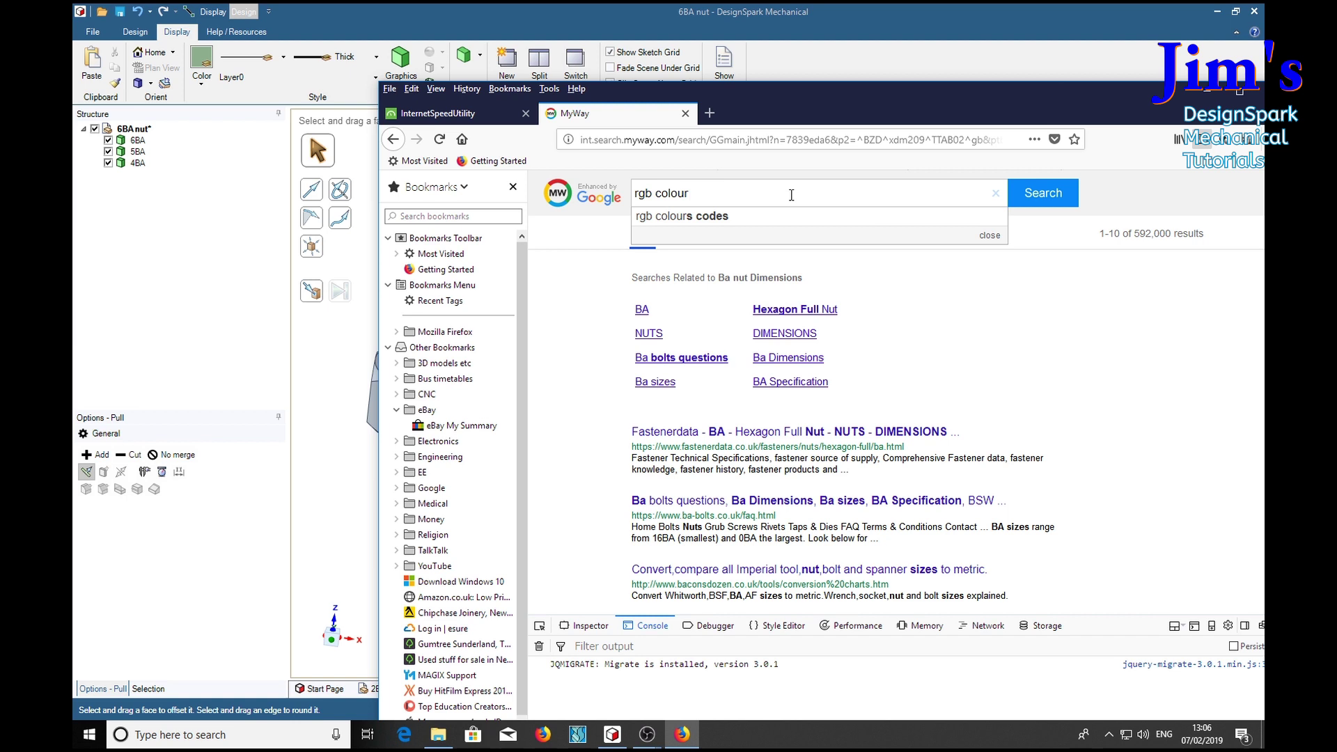
pyautogui.write(' of brass')
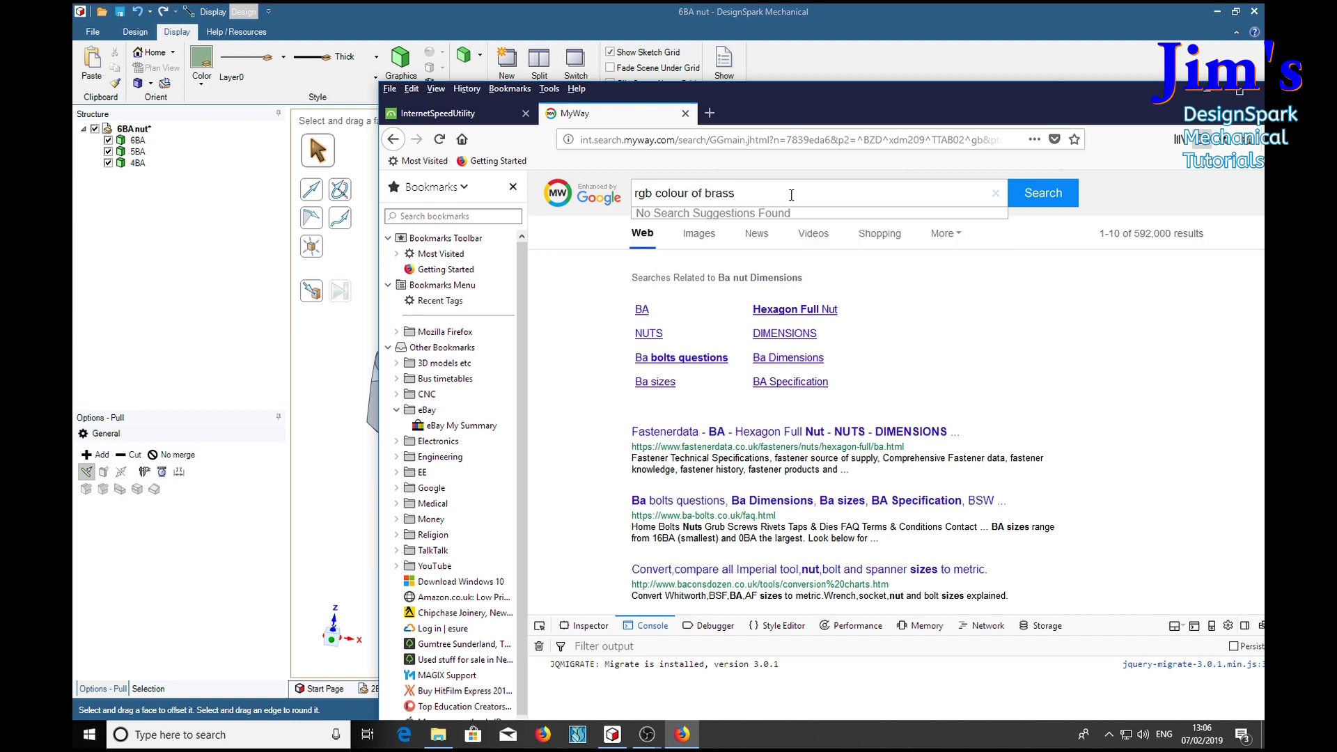
# Run the search, find brass's RGB as 181, 166, 66, and move Firefox off the nut model
pyautogui.press('Return')
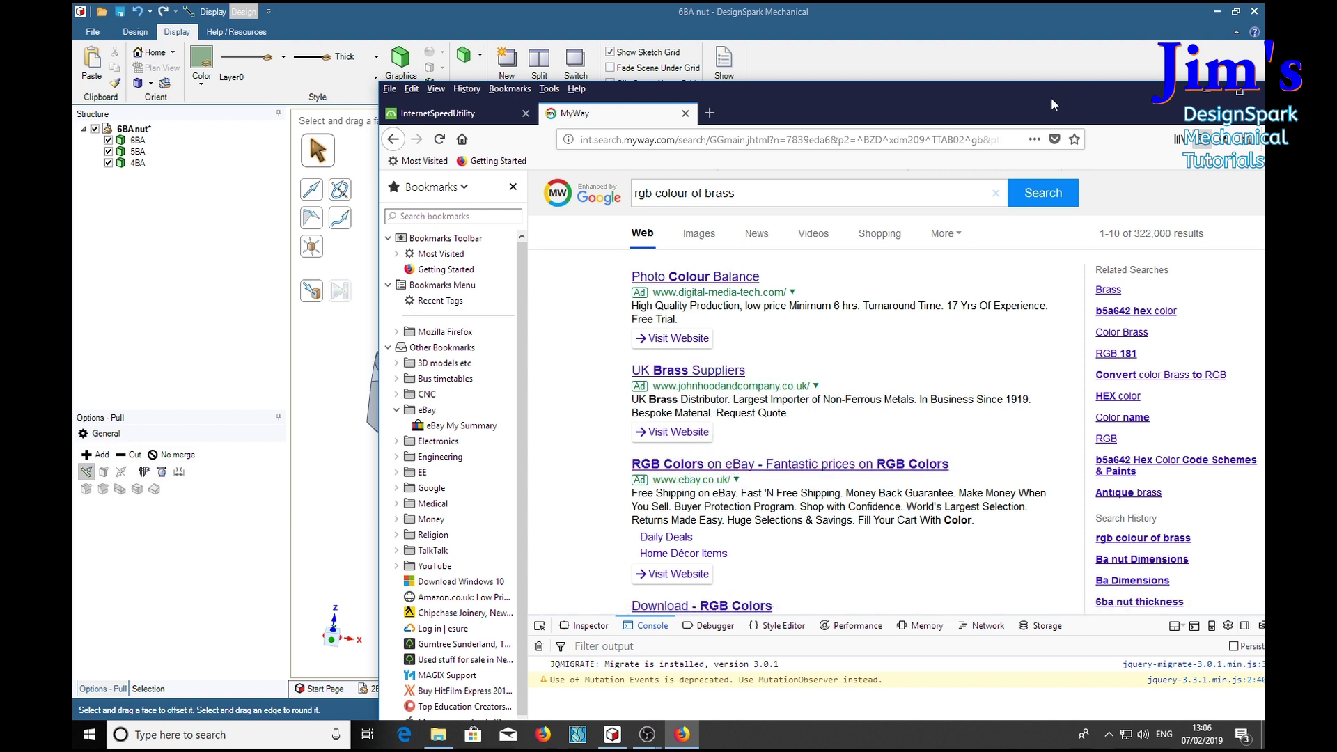
pyautogui.moveTo(1051, 97); pyautogui.dragTo(854, 75)
pyautogui.moveTo(1084, 223); pyautogui.dragTo(1091, 297)
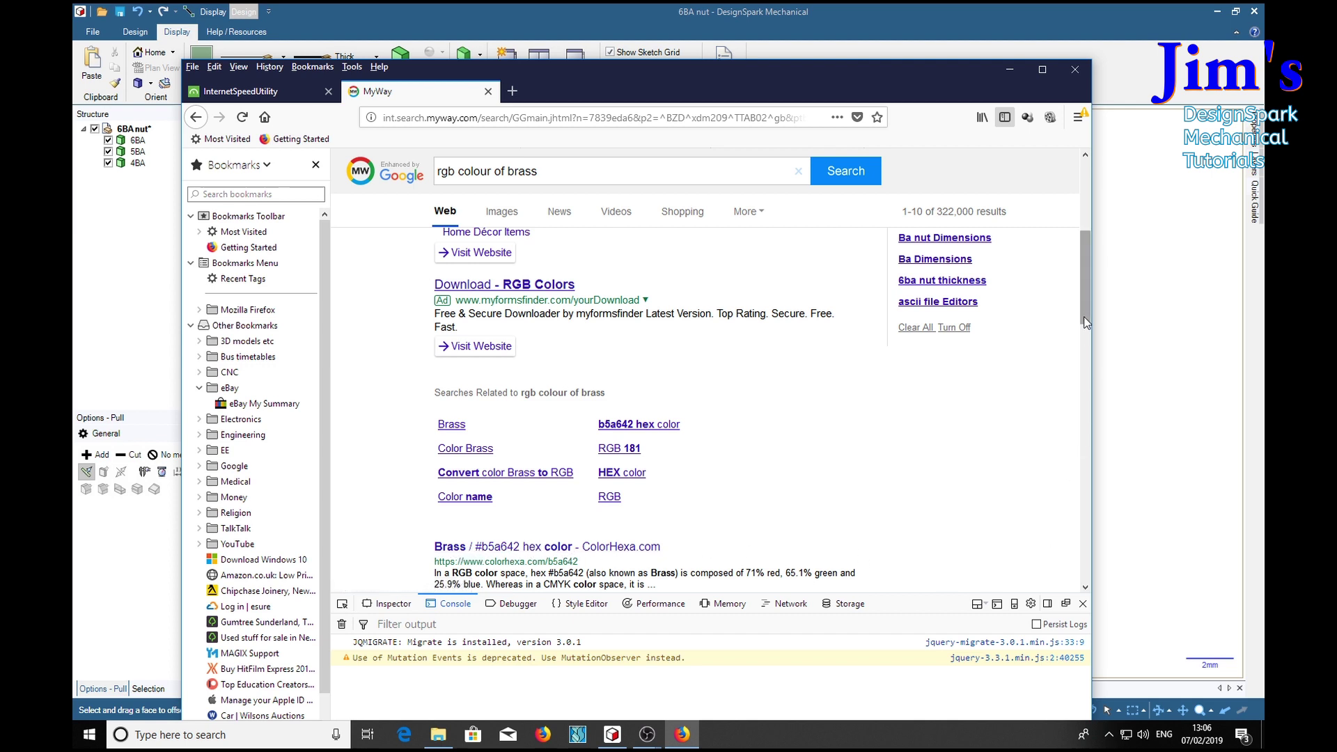
pyautogui.moveTo(1084, 313); pyautogui.dragTo(1081, 373)
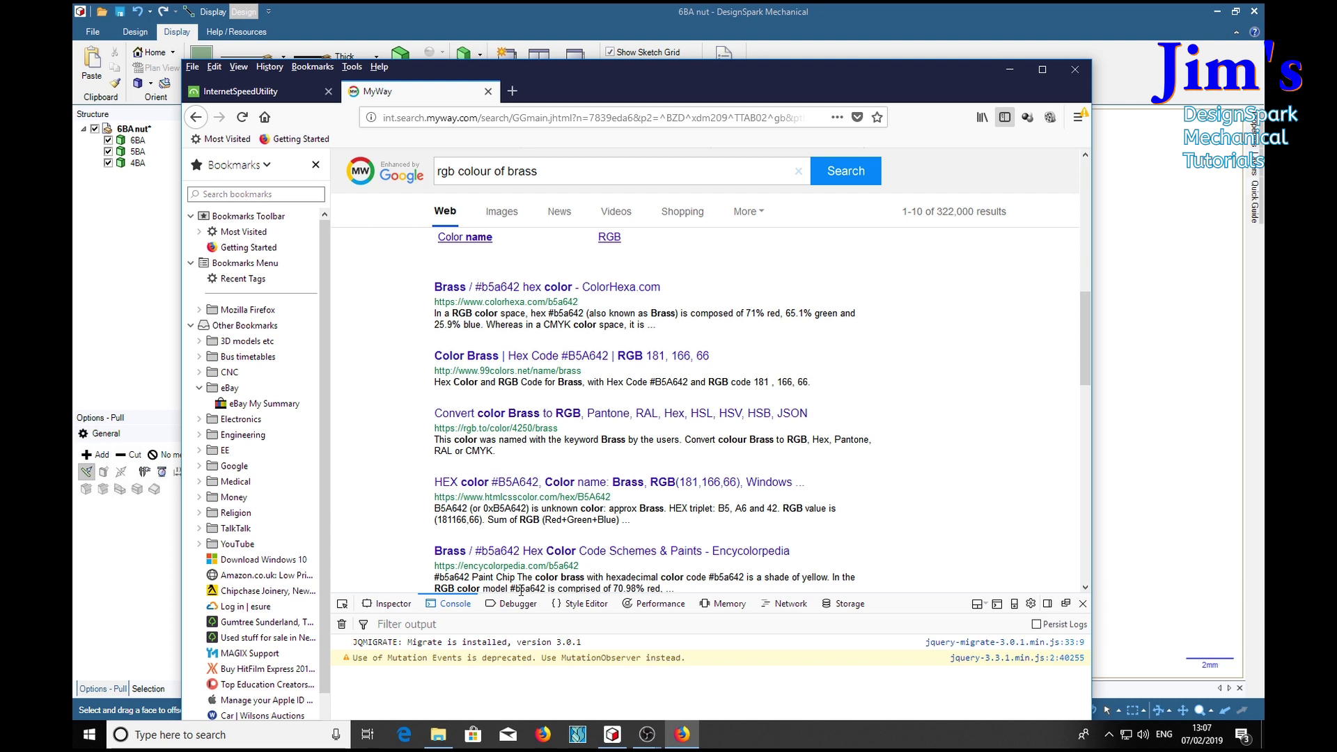
pyautogui.moveTo(662, 79); pyautogui.dragTo(1334, 83)
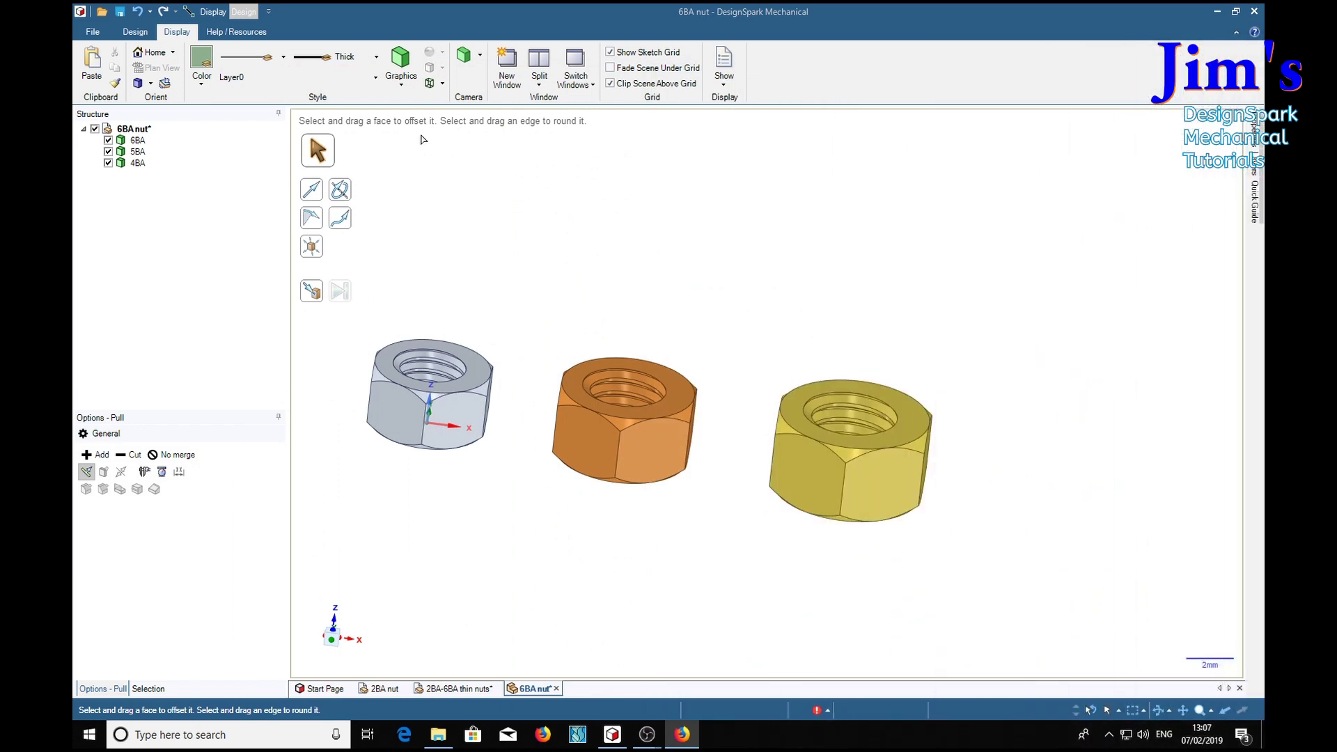
# In the custom colour editor, enter brass's values: red 181, green 166, blue 66
pyautogui.click(209, 64)
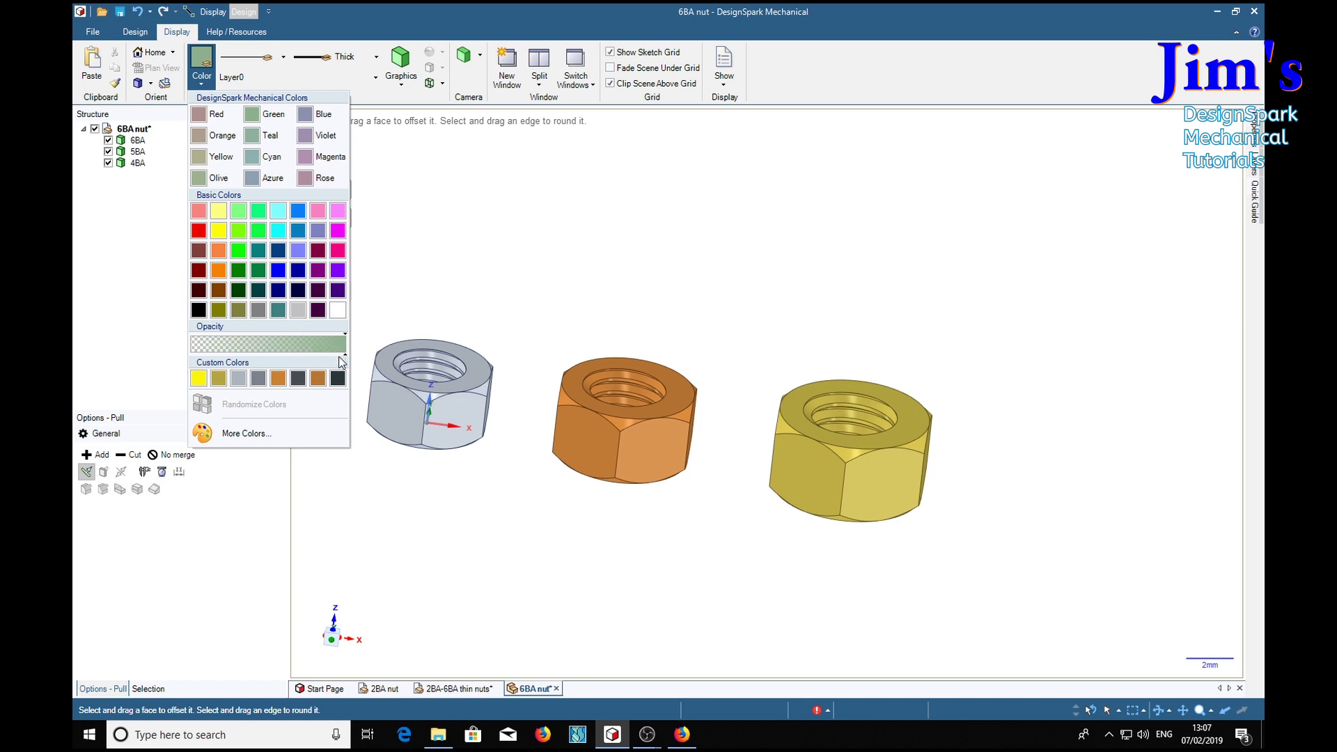
pyautogui.click(238, 439)
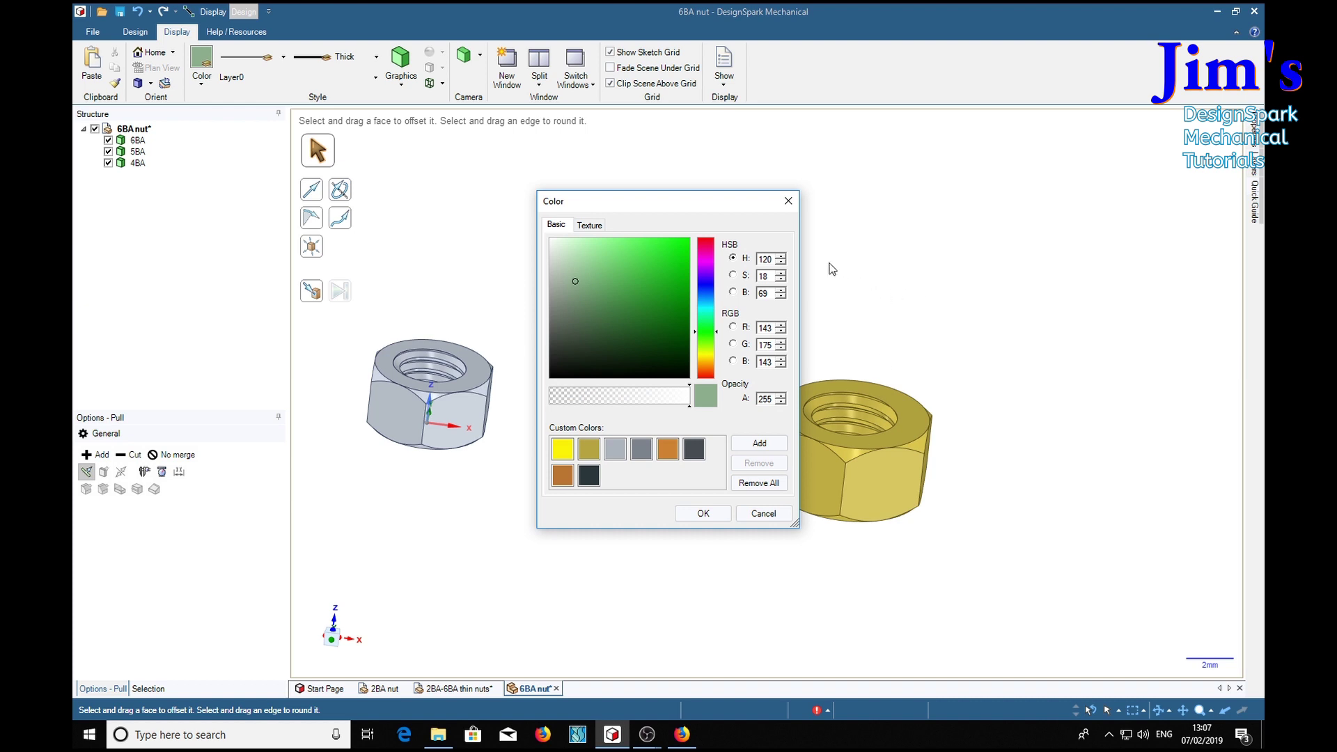
pyautogui.doubleClick(772, 328)
pyautogui.write('18')
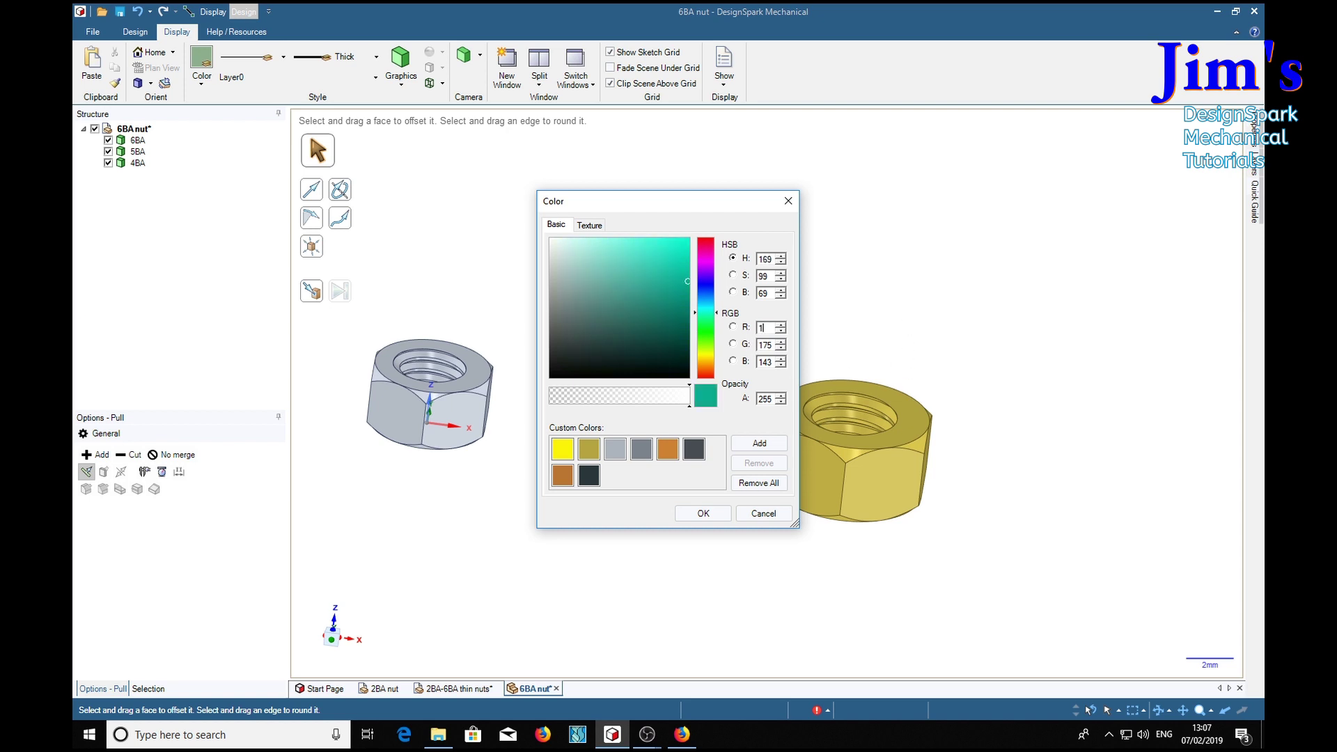
pyautogui.write('1')
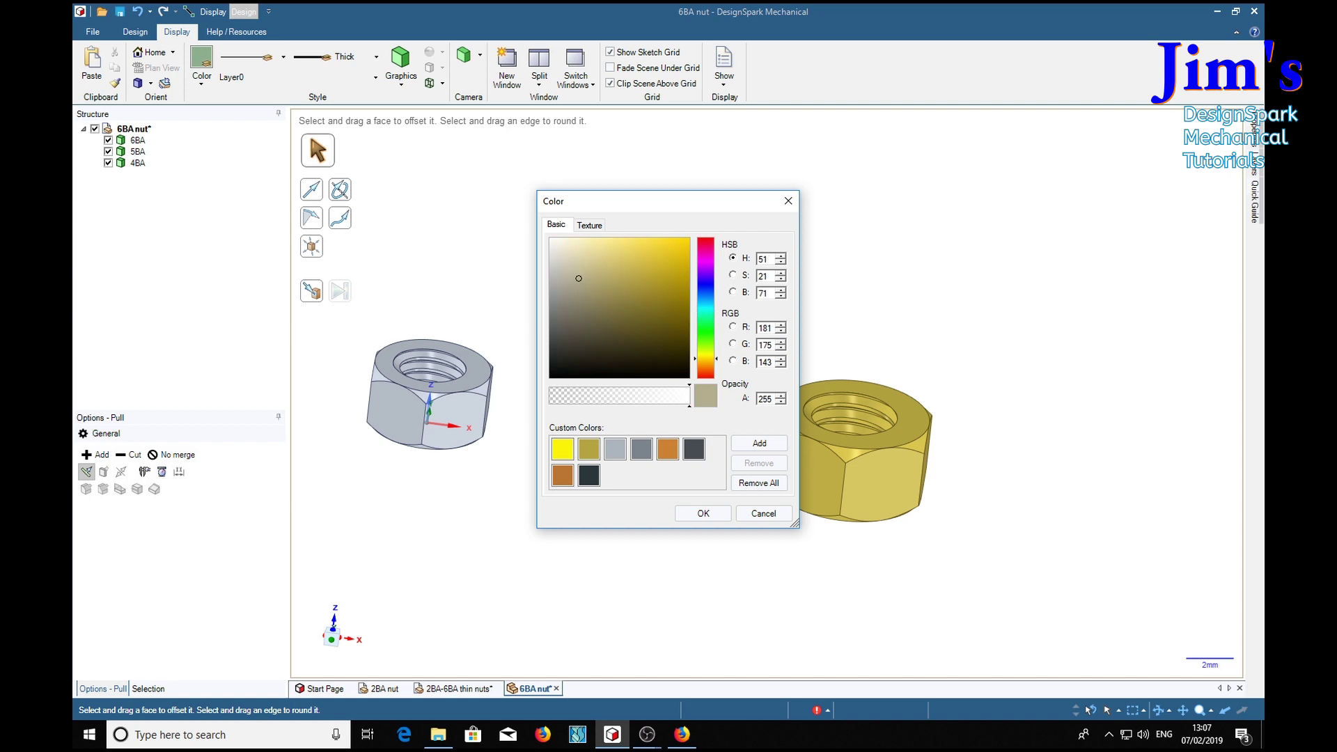
pyautogui.click(780, 348)
pyautogui.click(780, 349)
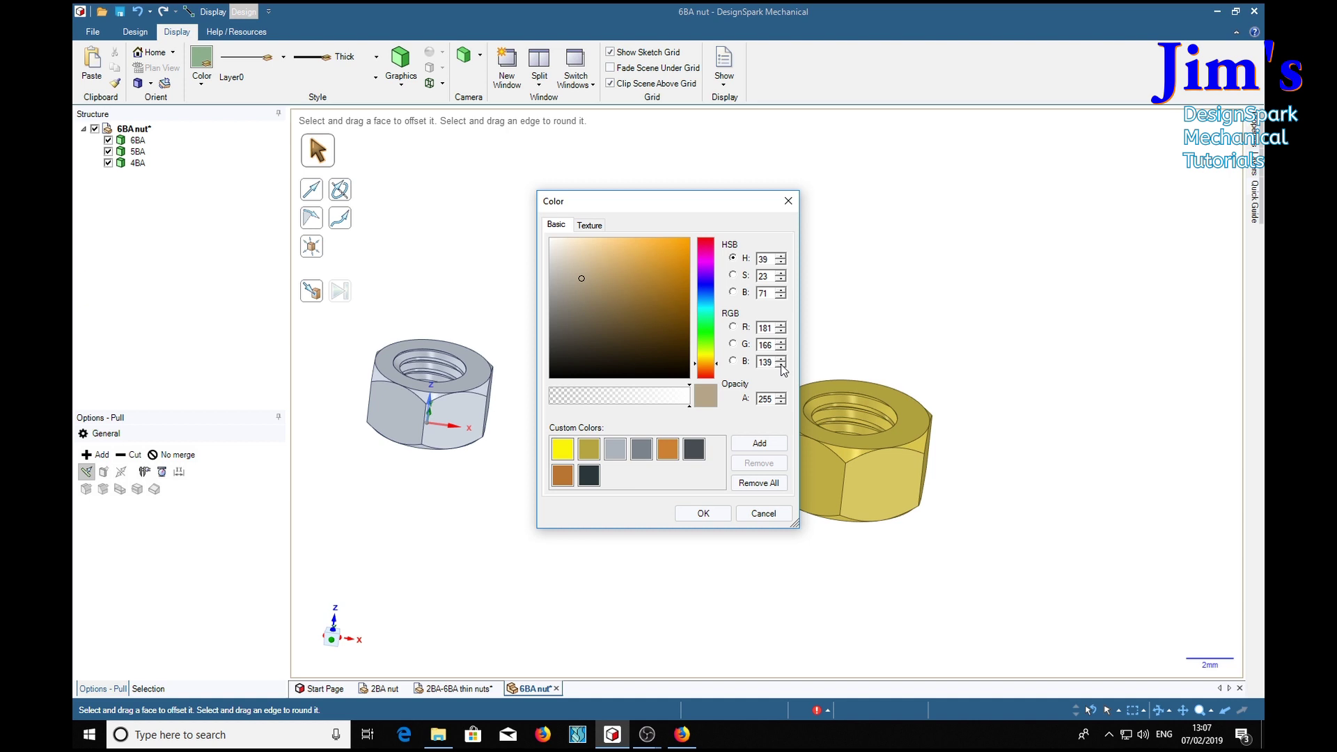
pyautogui.hotkey('alt', 'g')
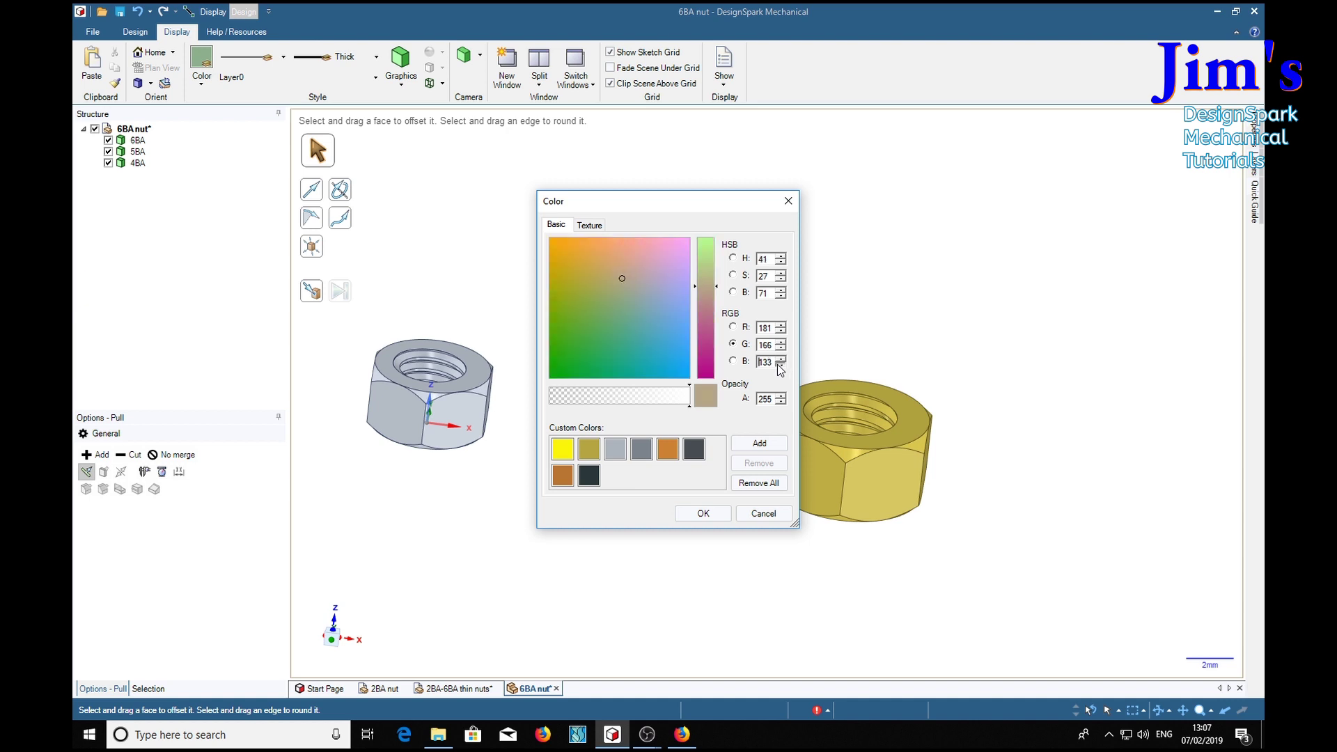
pyautogui.click(780, 365)
pyautogui.click(781, 365)
pyautogui.hotkey('alt', 'b')
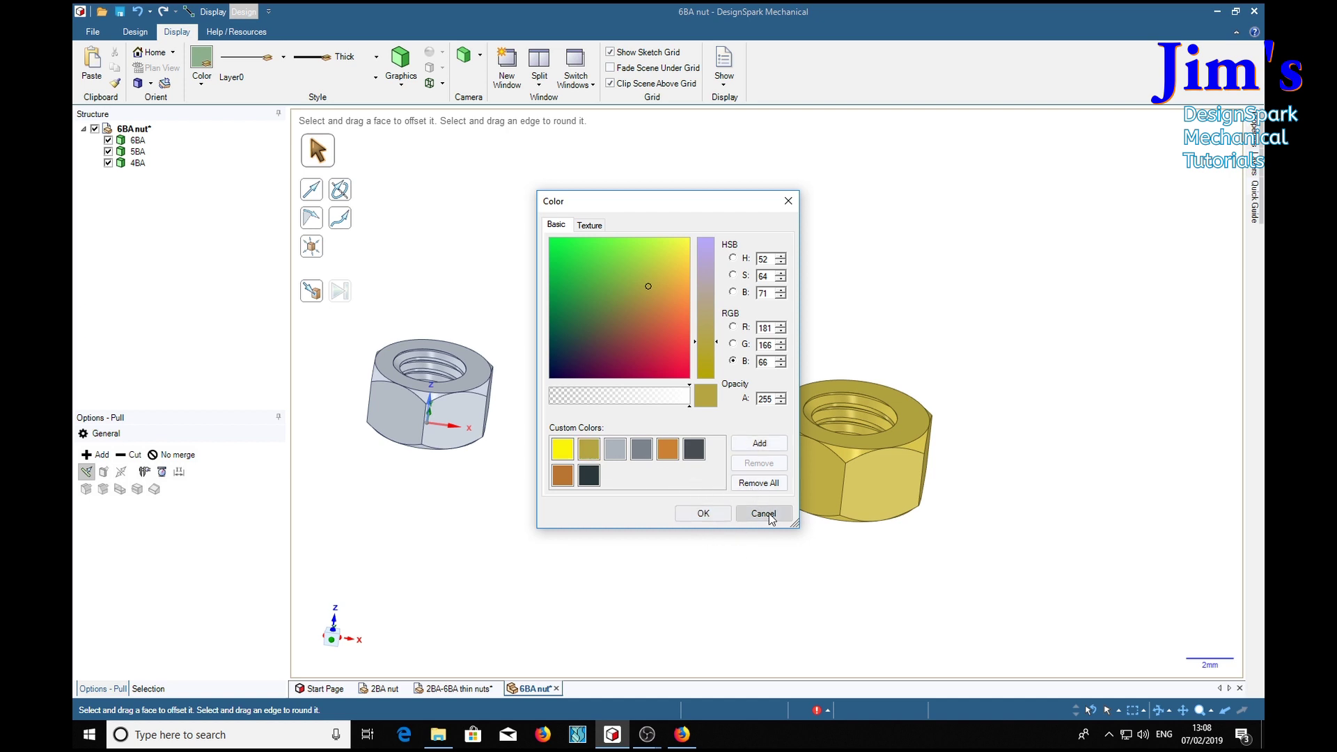
# Cancel the colour edit and orbit the view to show the three nuts side-on
pyautogui.click(765, 513)
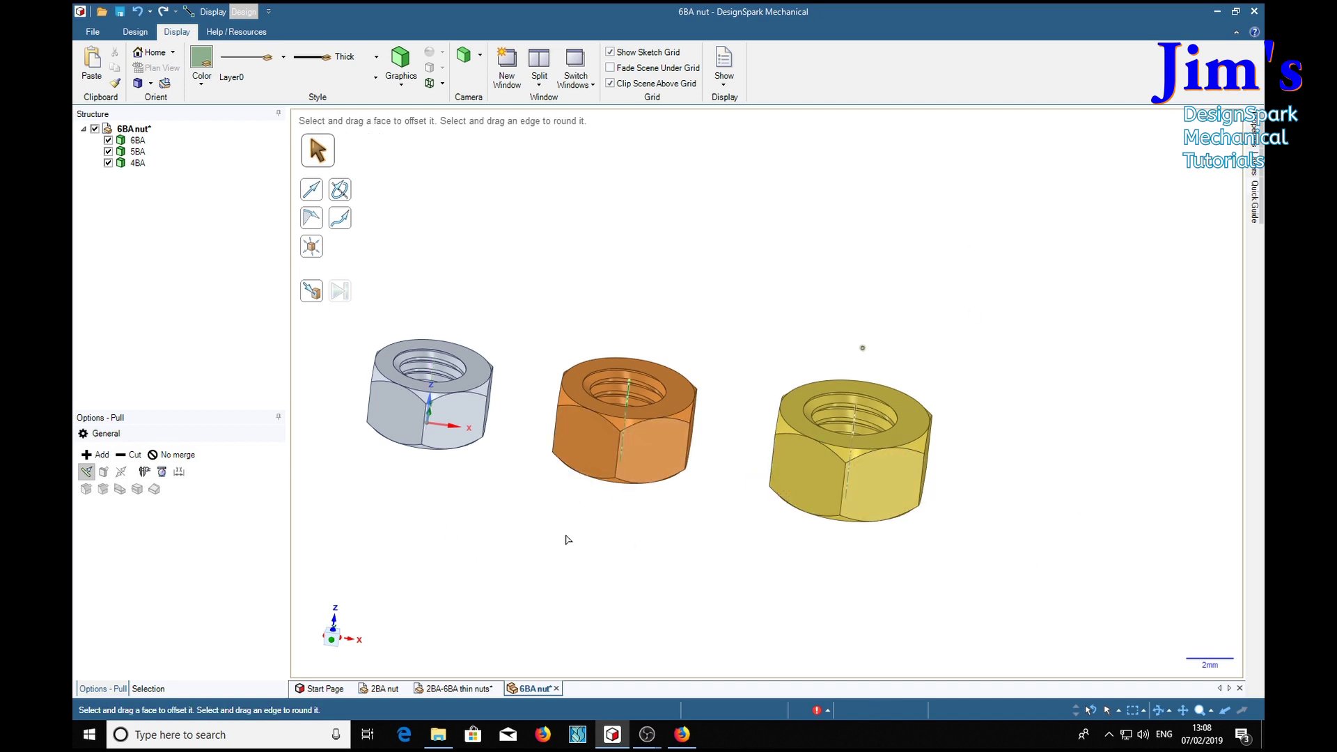
pyautogui.moveTo(537, 537)
pyautogui.mouseDown(button='middle')
pyautogui.moveTo(1036, 301)
pyautogui.moveTo(919, 263)
pyautogui.moveTo(884, 466)
pyautogui.moveTo(916, 446)
pyautogui.moveTo(887, 370)
pyautogui.moveTo(976, 293)
pyautogui.moveTo(1012, 426)
pyautogui.mouseUp(button='middle')
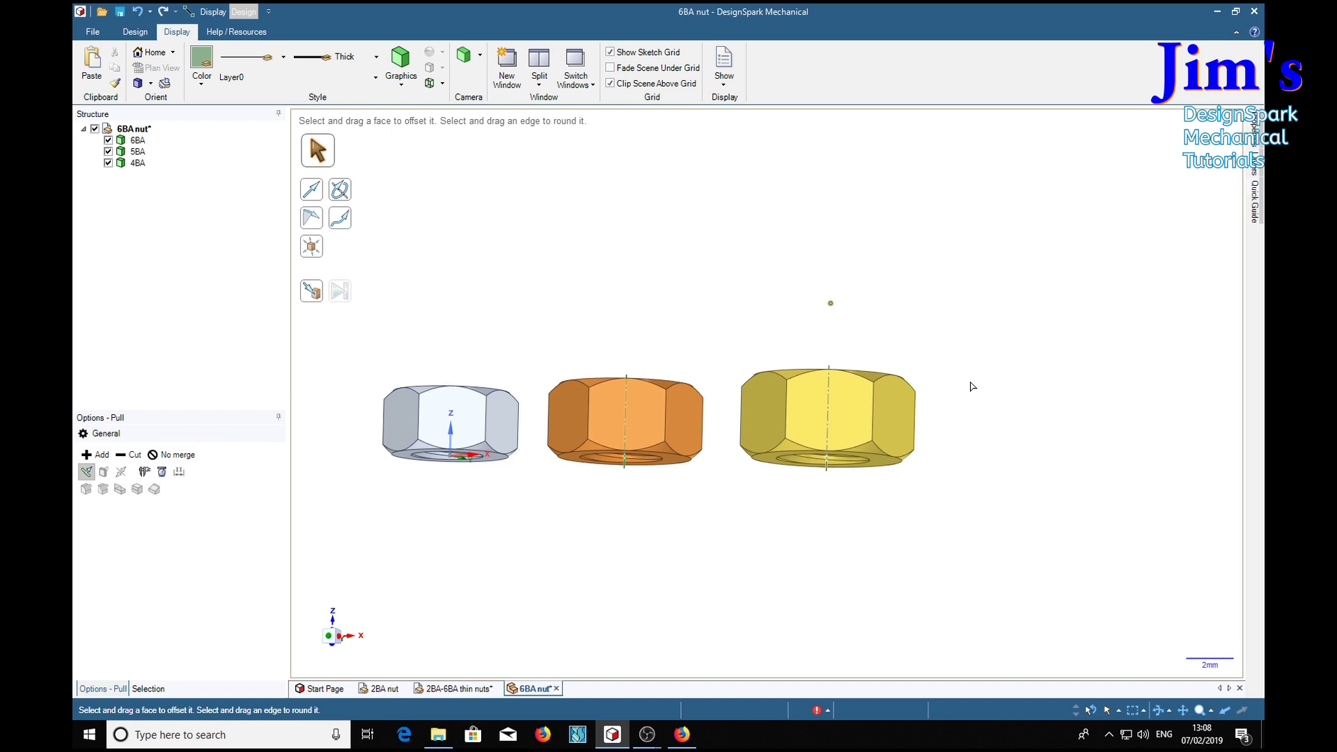